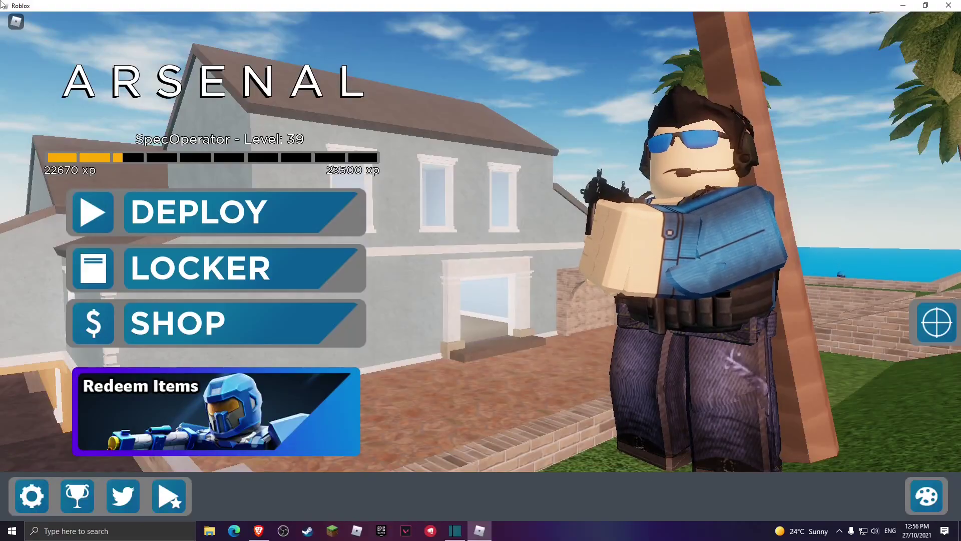
- Switch the Roblox graphics quality to manual at level 1 and return to the Arsenal main screen
click(15, 24)
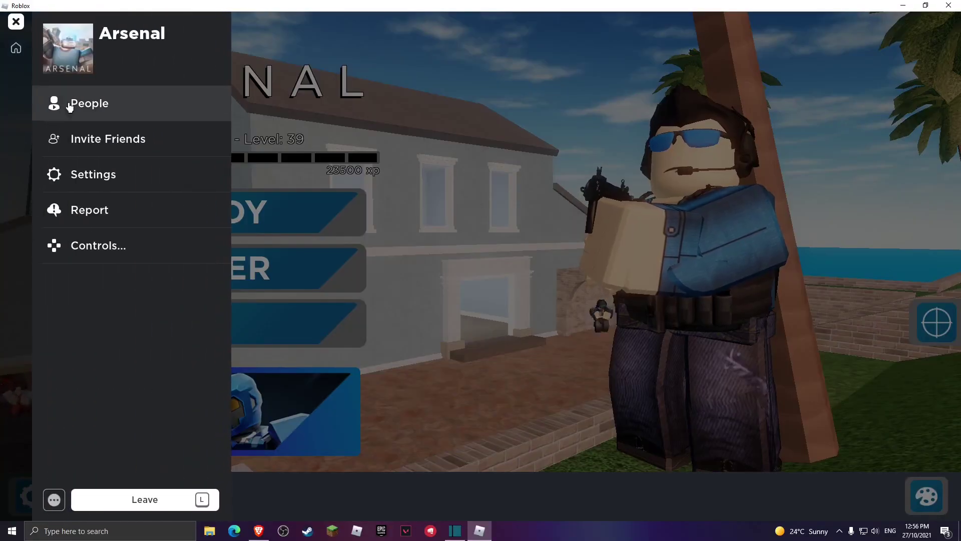
click(103, 175)
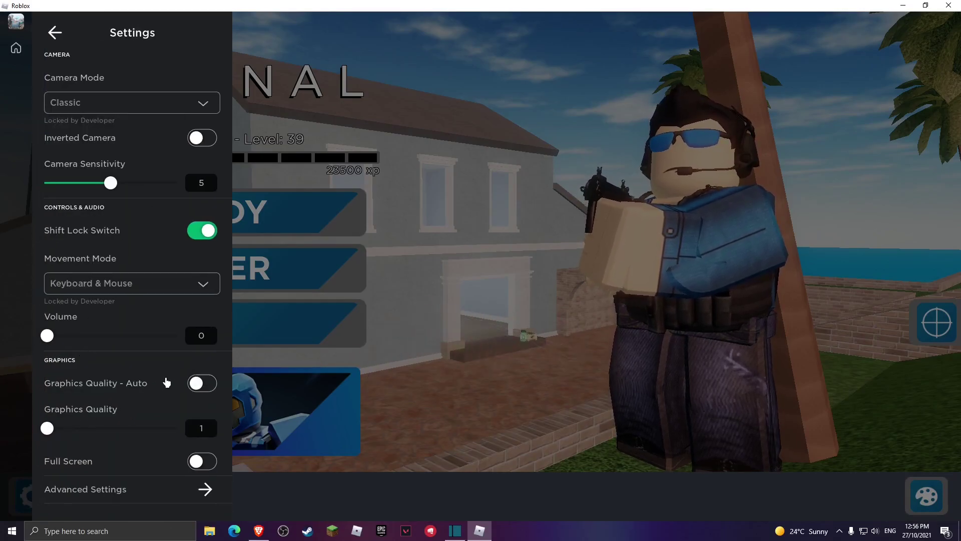
click(198, 382)
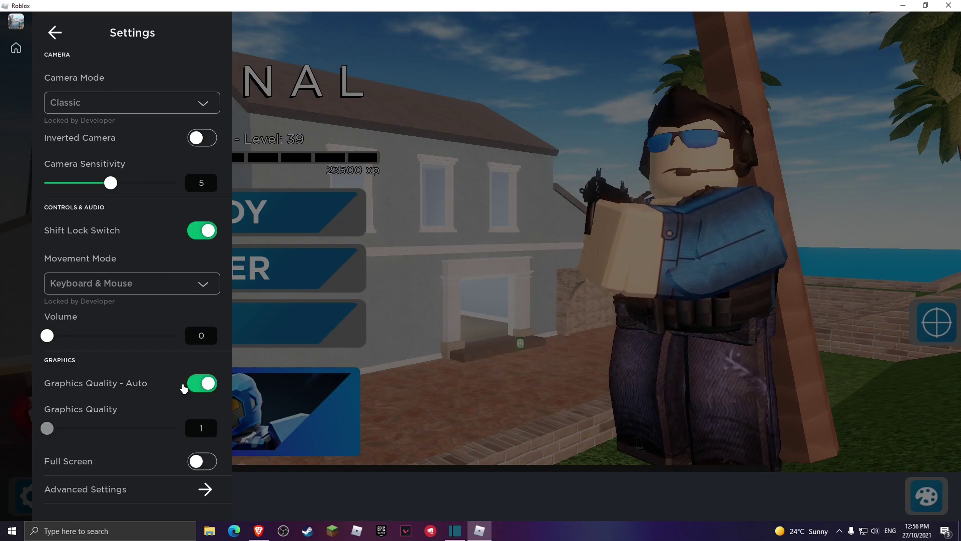
click(200, 390)
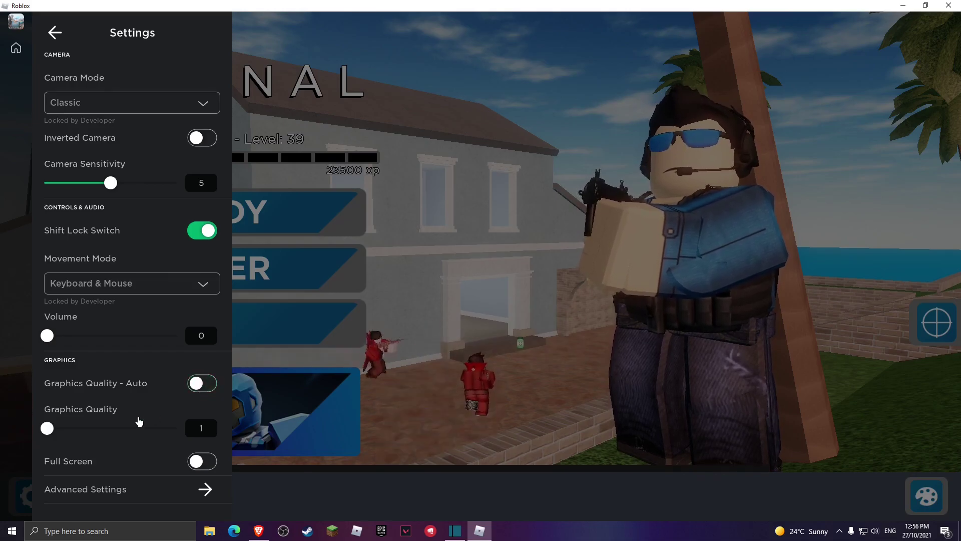
drag(145, 429, 47, 430)
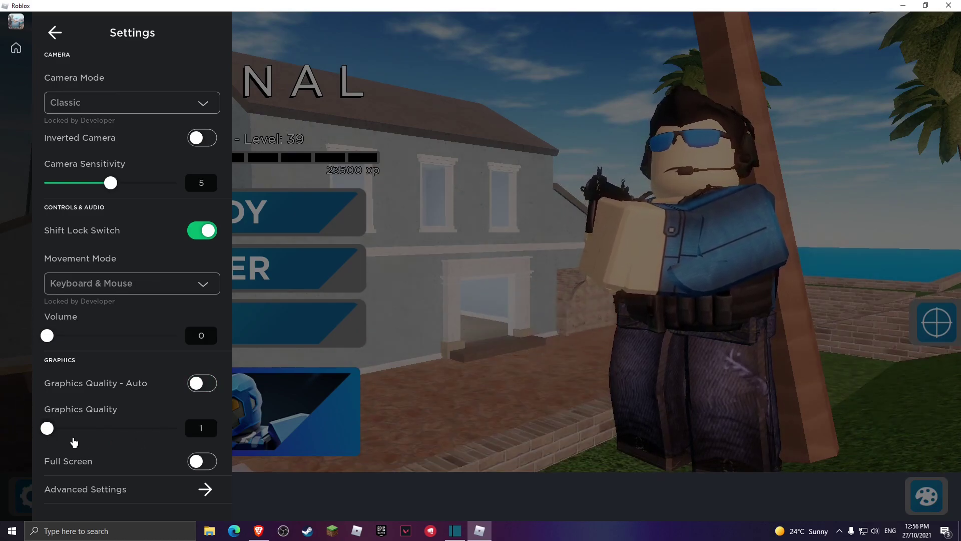
click(52, 31)
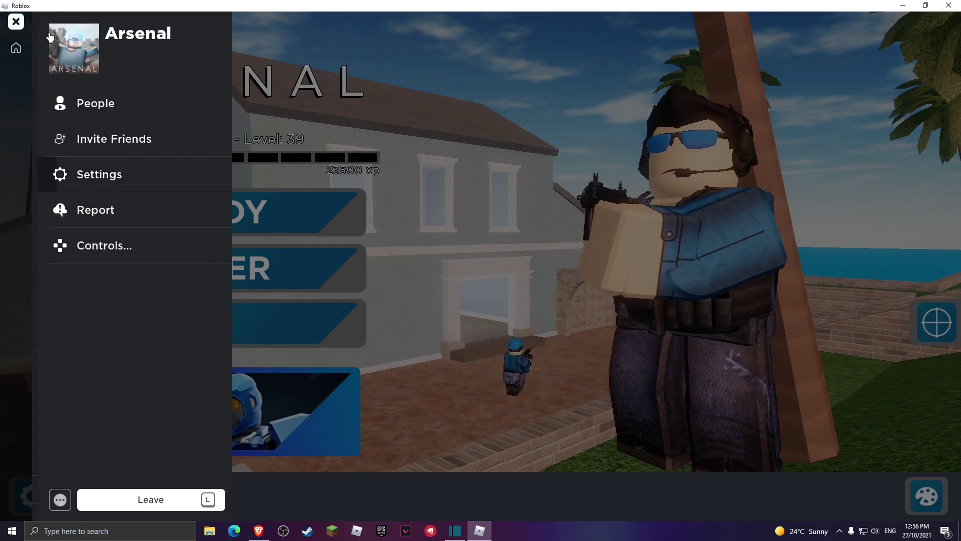
click(14, 22)
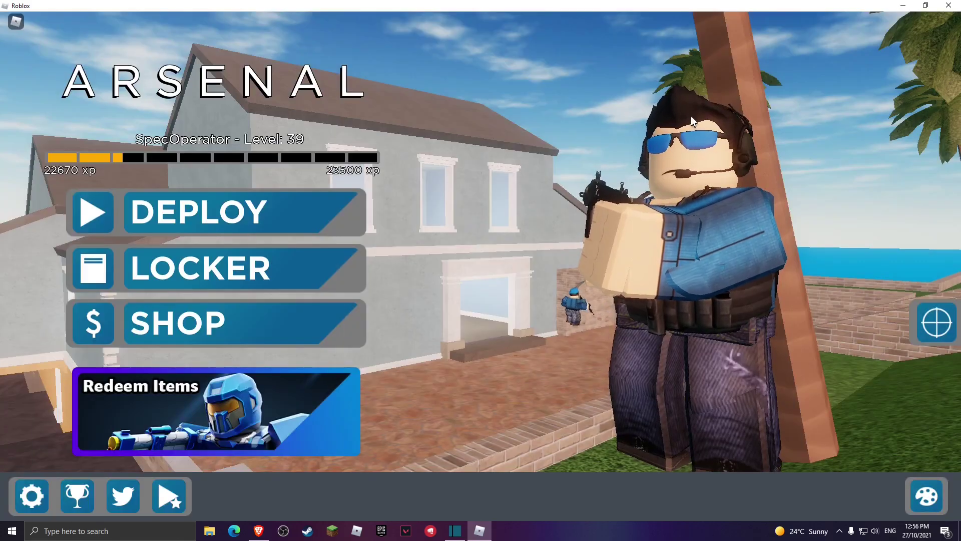
- Set the field of view to 80 in Arsenal's display settings
click(31, 495)
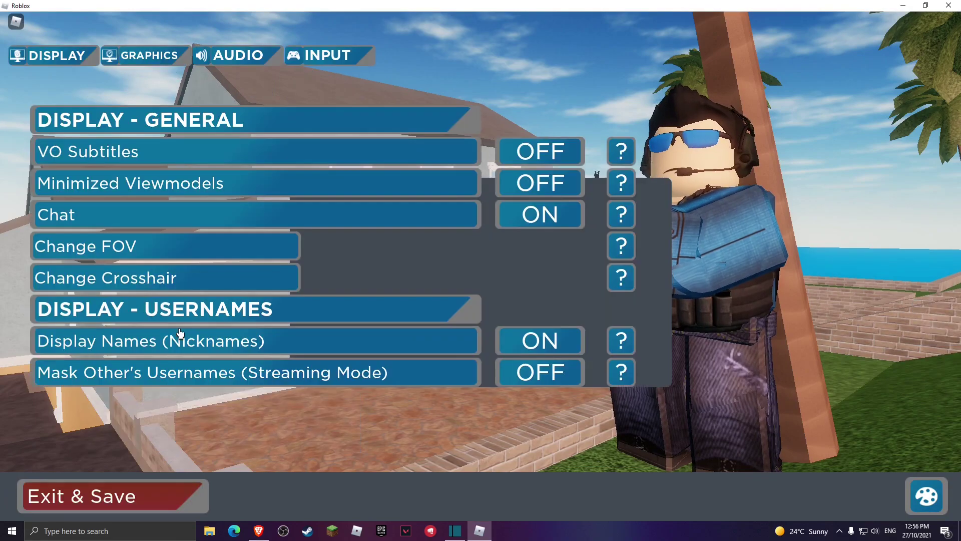
click(173, 254)
click(298, 251)
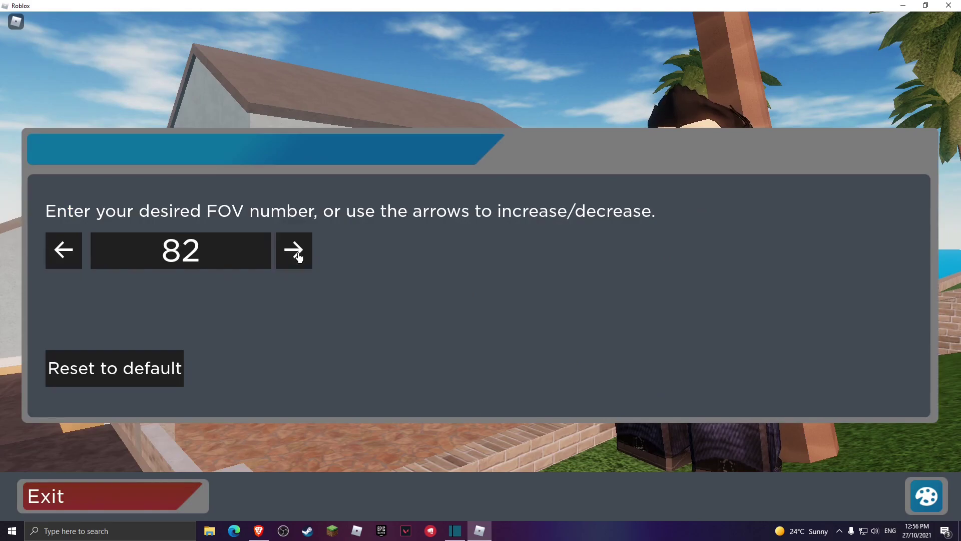
click(299, 251)
click(299, 252)
click(80, 249)
click(81, 250)
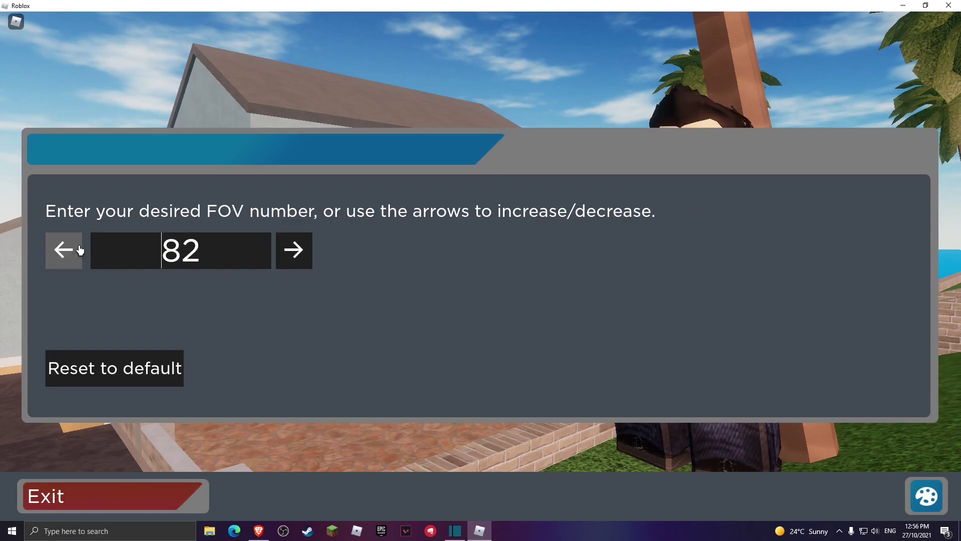
click(81, 249)
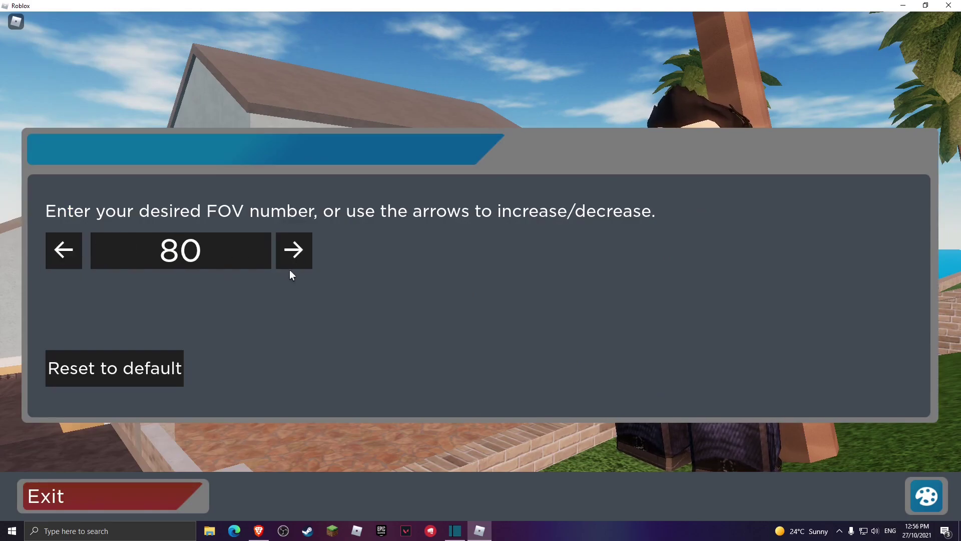
- Step the field of view up and down between 80 and 82, ending at 80
click(296, 257)
click(283, 262)
click(64, 250)
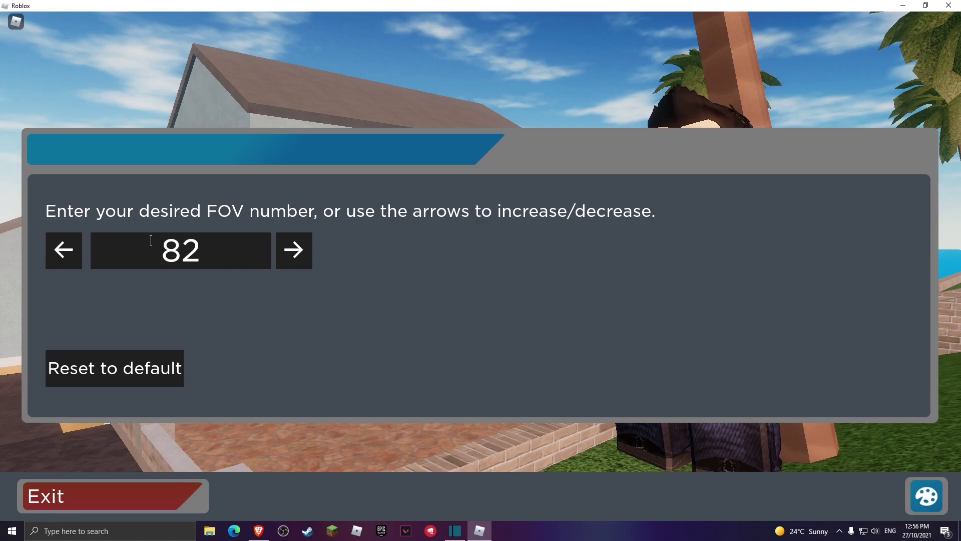
click(294, 250)
click(74, 251)
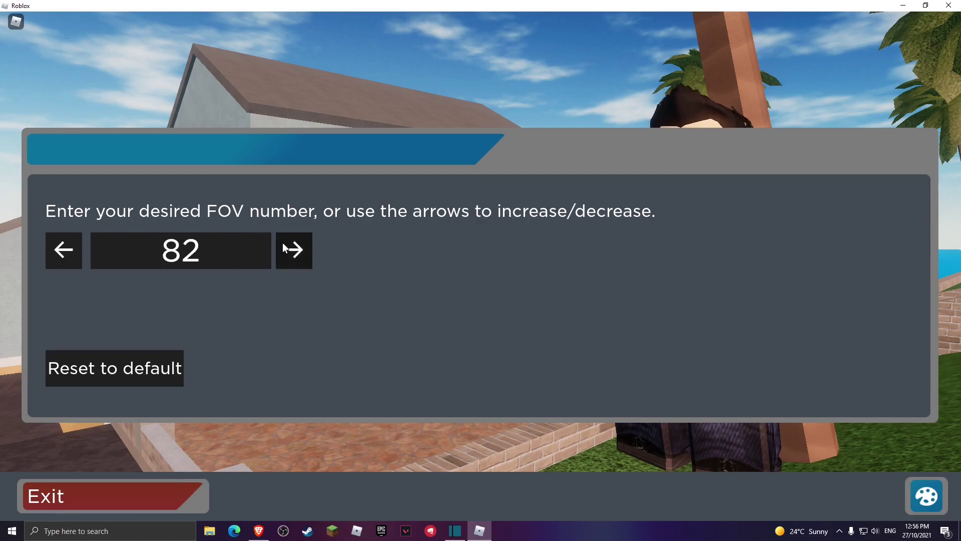
click(294, 250)
click(293, 251)
click(293, 250)
click(72, 251)
click(73, 250)
click(71, 250)
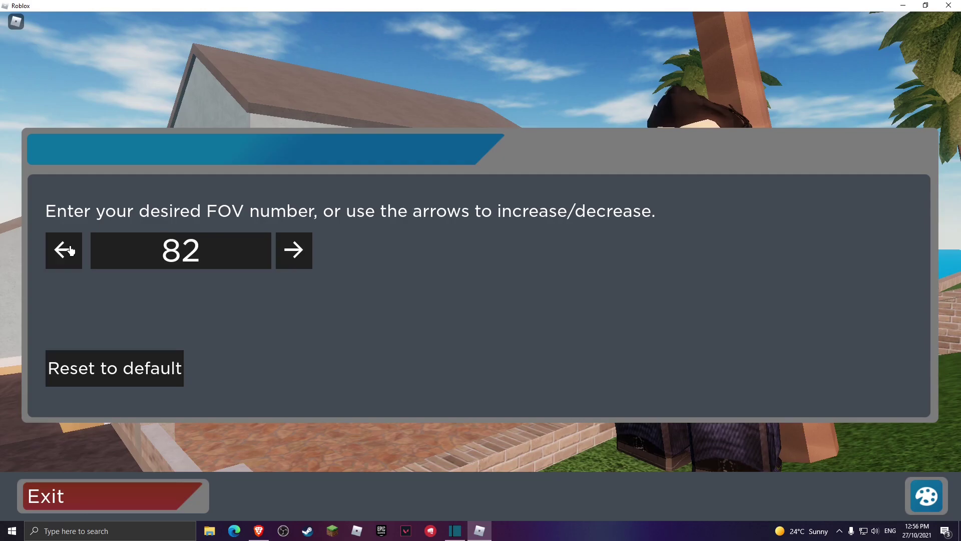
click(73, 253)
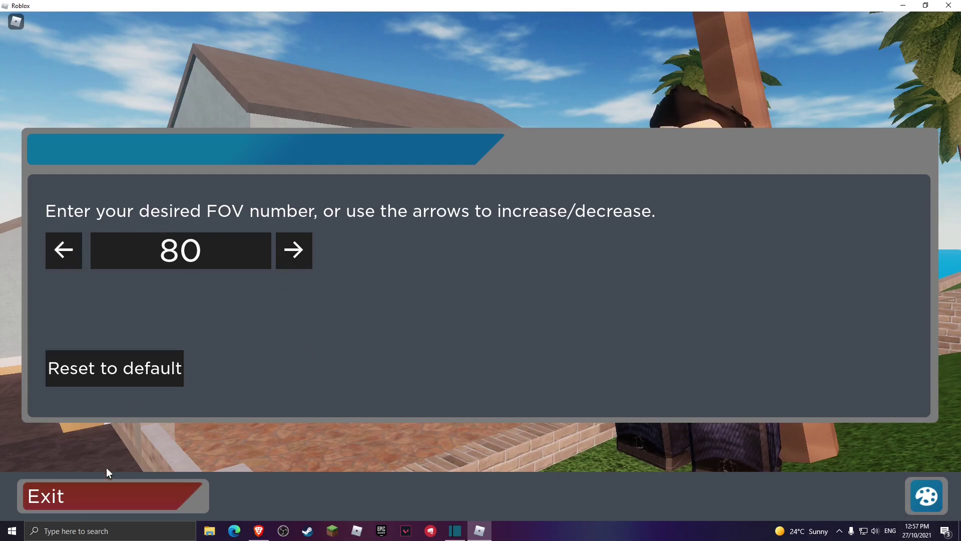
- Turn on Mute Copyrighted Music in Arsenal's audio settings and save the settings
click(107, 493)
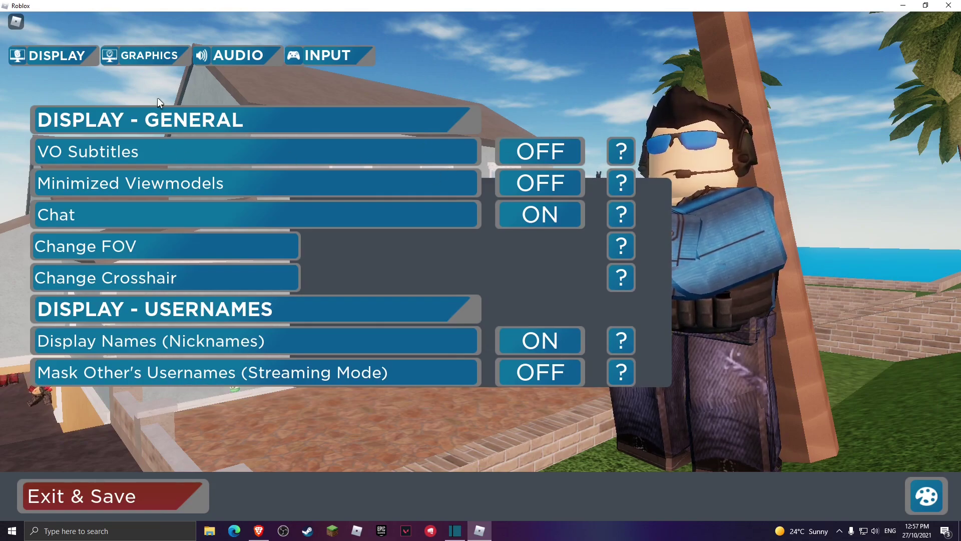
click(160, 58)
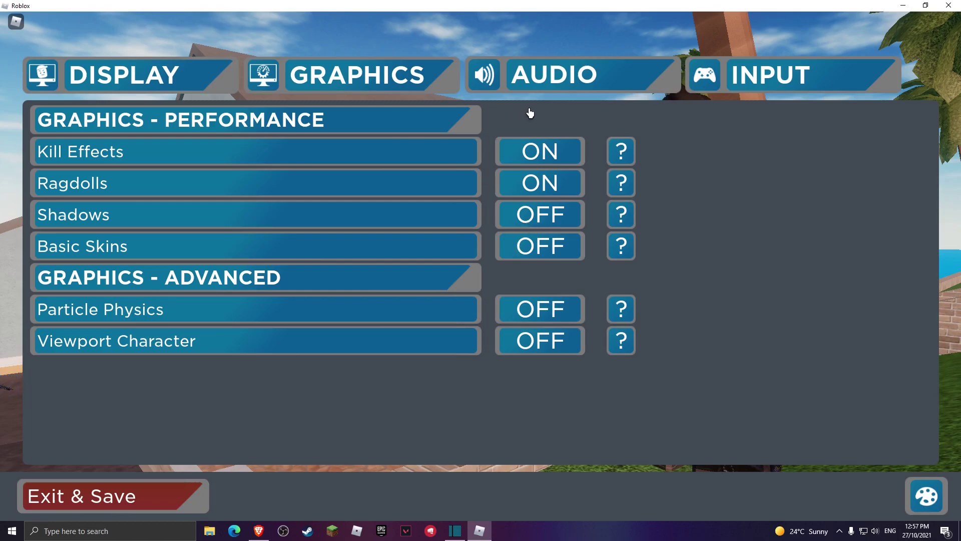
click(530, 75)
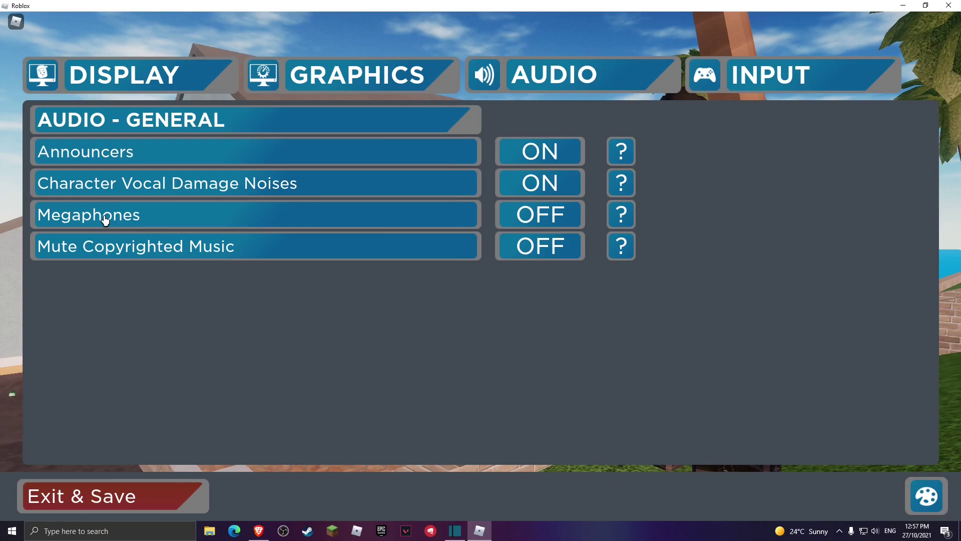
click(554, 255)
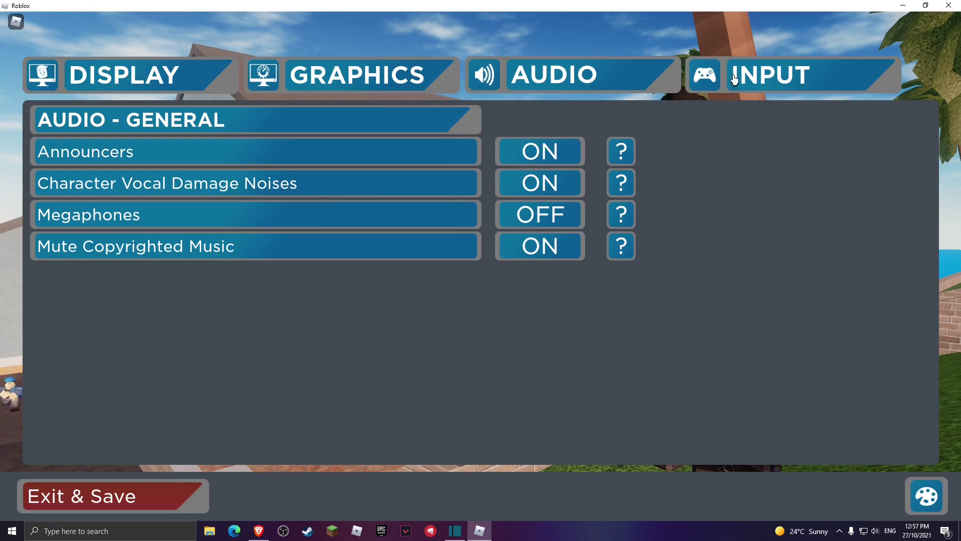
click(155, 496)
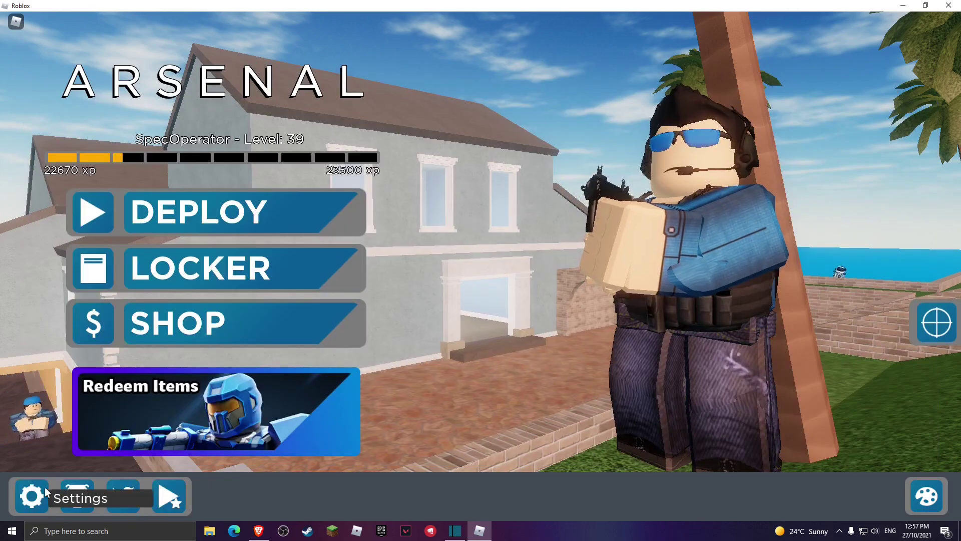
- Toggle Auto Reloading off and back on in Arsenal's input settings and save
click(31, 495)
click(769, 79)
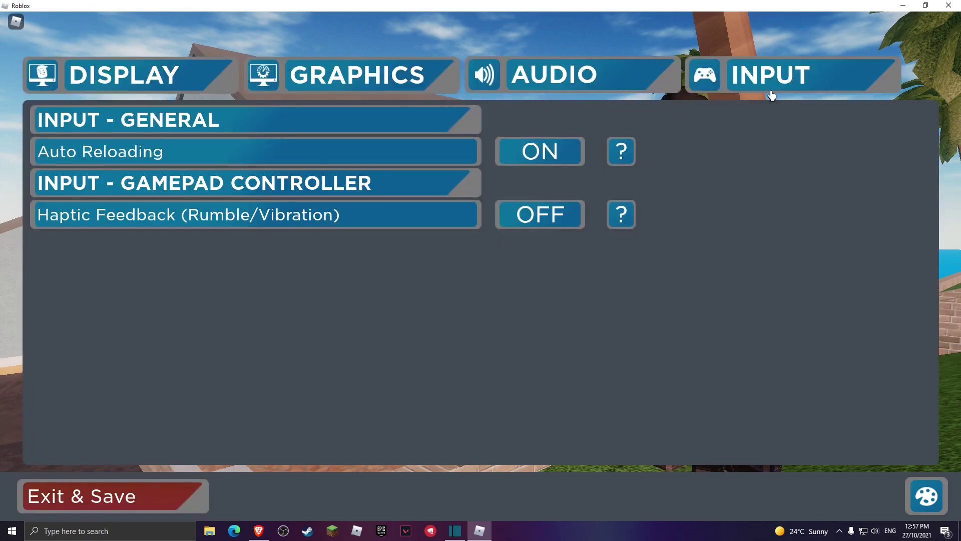
click(532, 146)
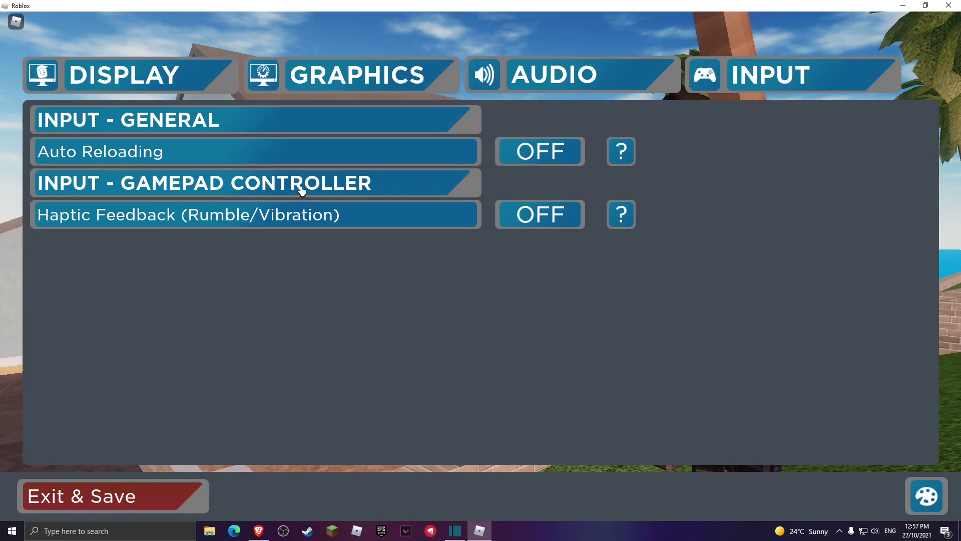
click(561, 159)
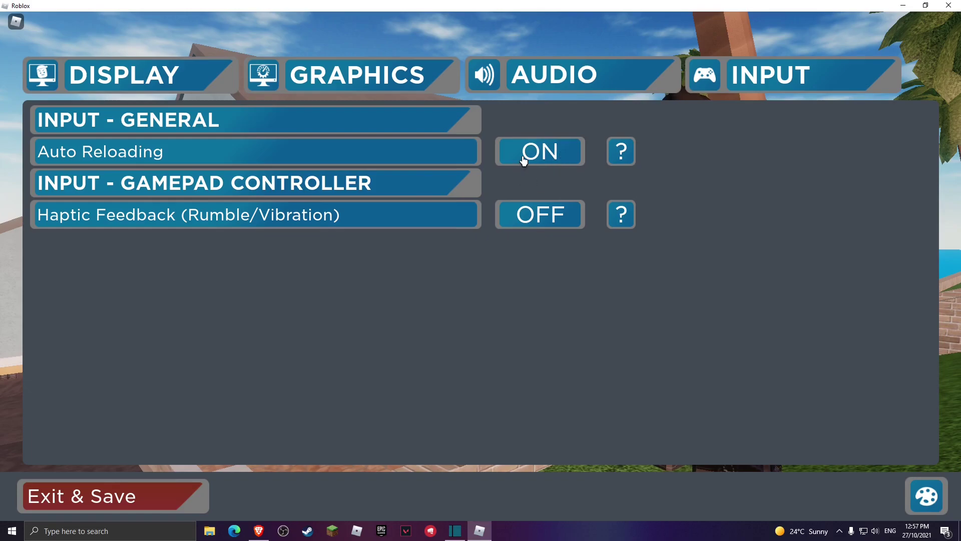
click(114, 510)
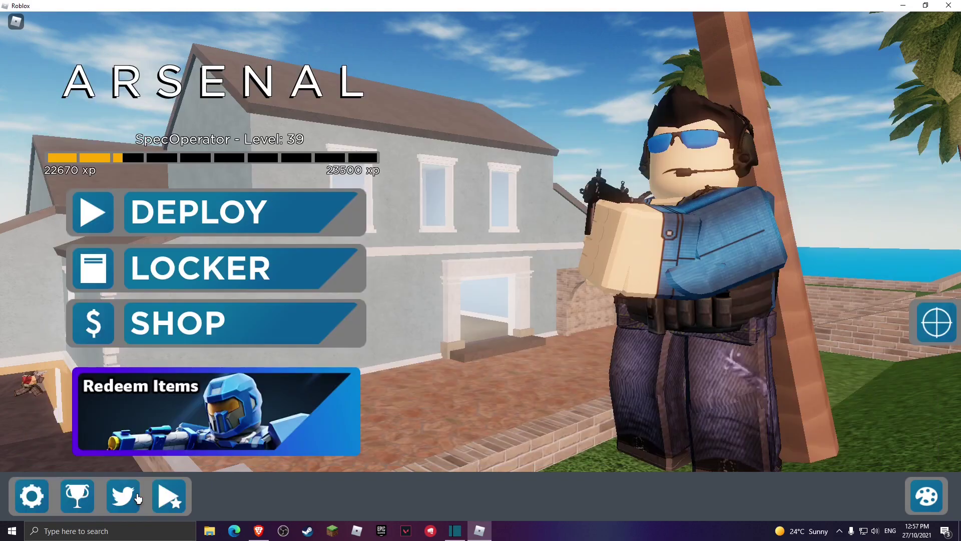
- Deploy into the Standard match, fire the M16A2 and reload it
click(200, 213)
click(383, 250)
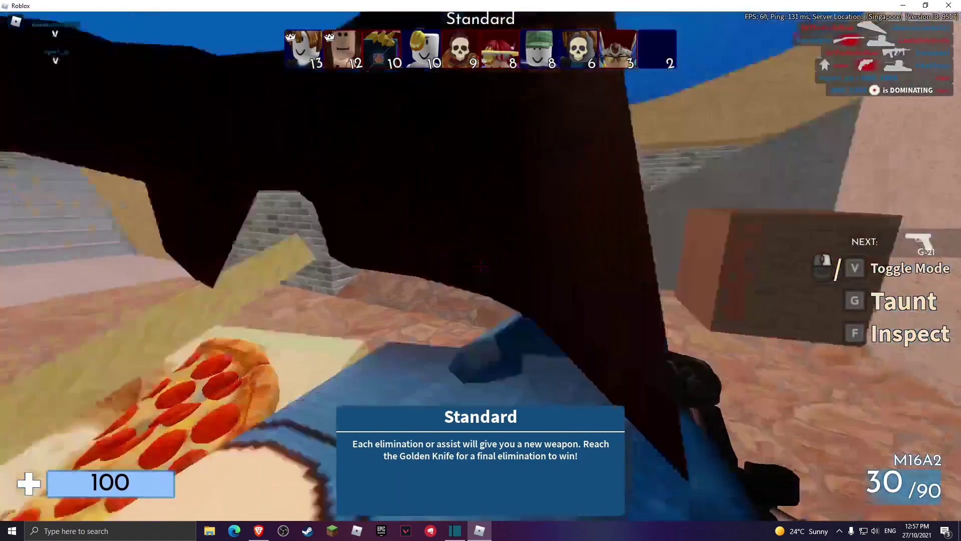
click(480, 266)
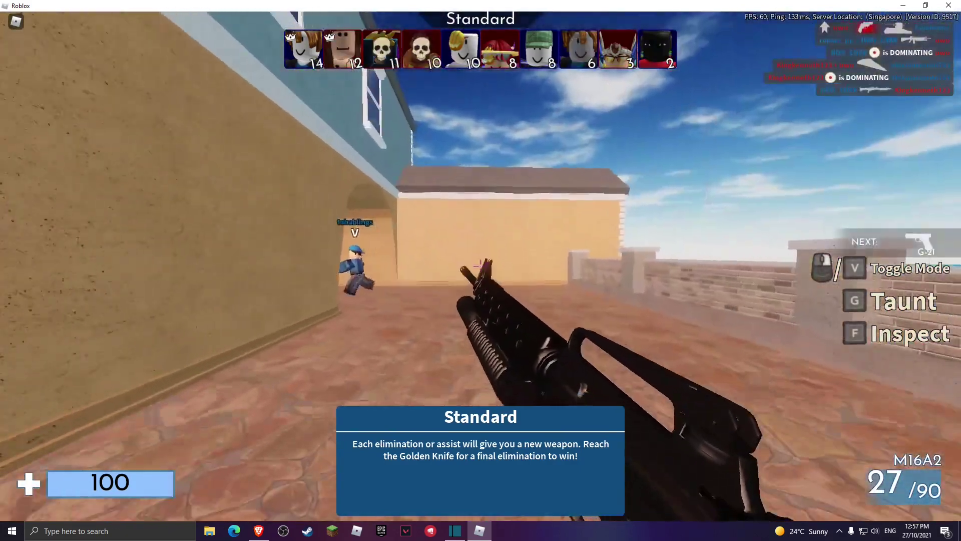
key(r)
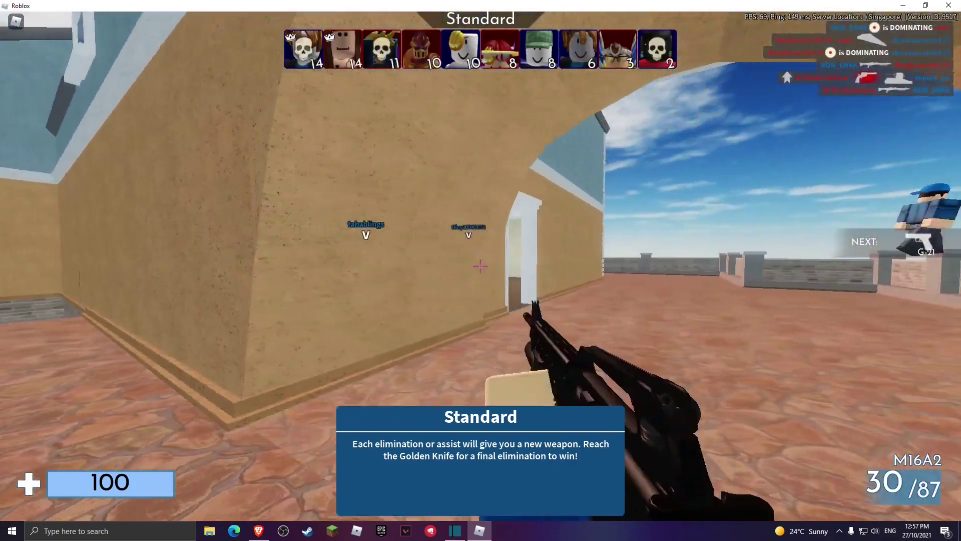
- Advance through the buildings into the hall with the white staircase and shoot at the red enemy player
key(w)
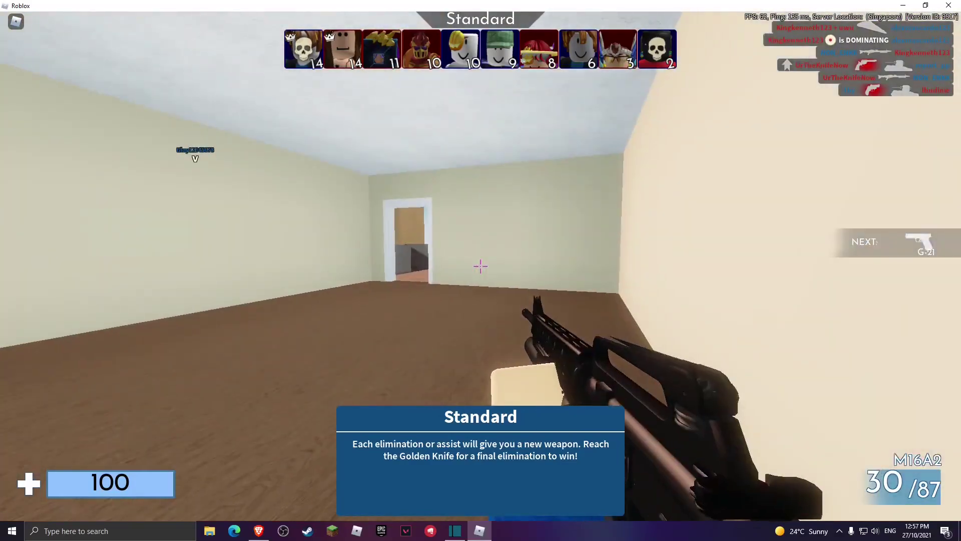
key(w)
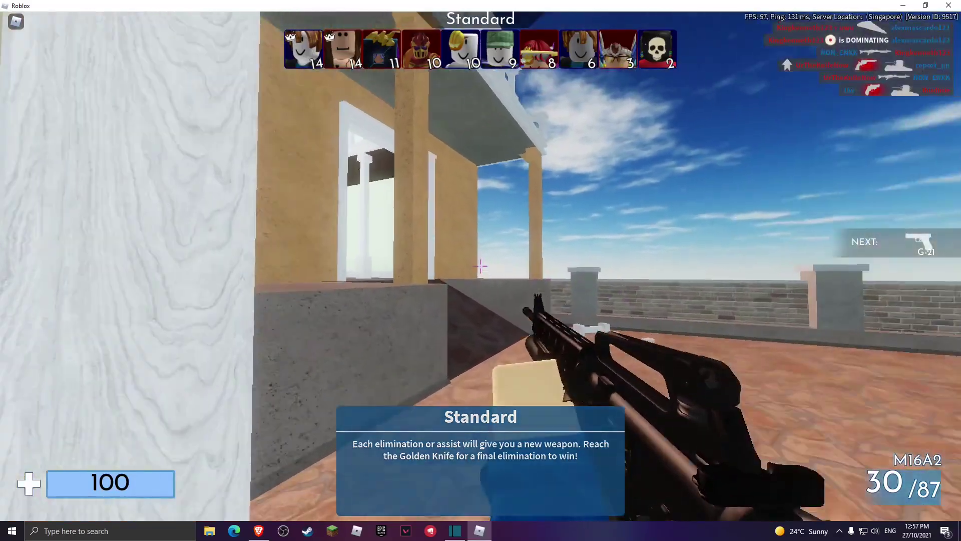
key(w)
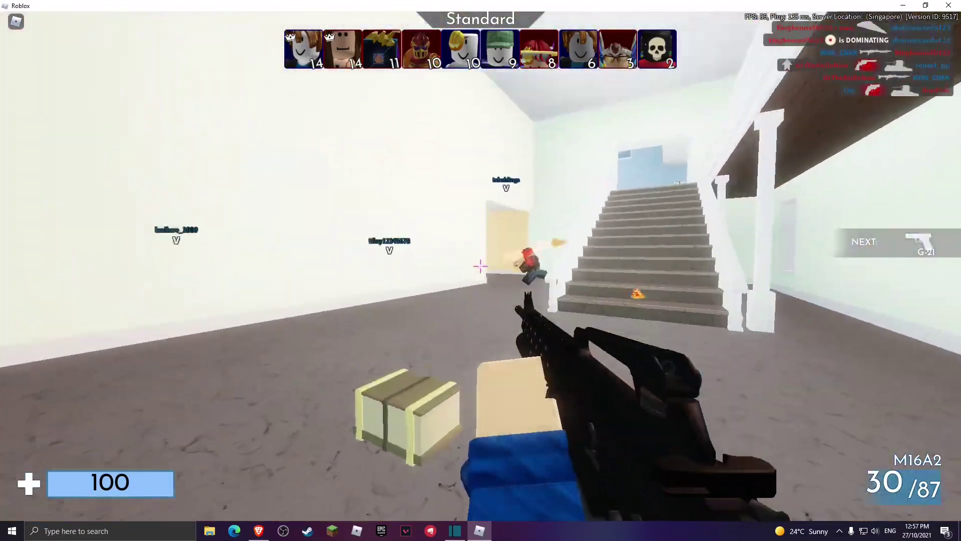
click(480, 266)
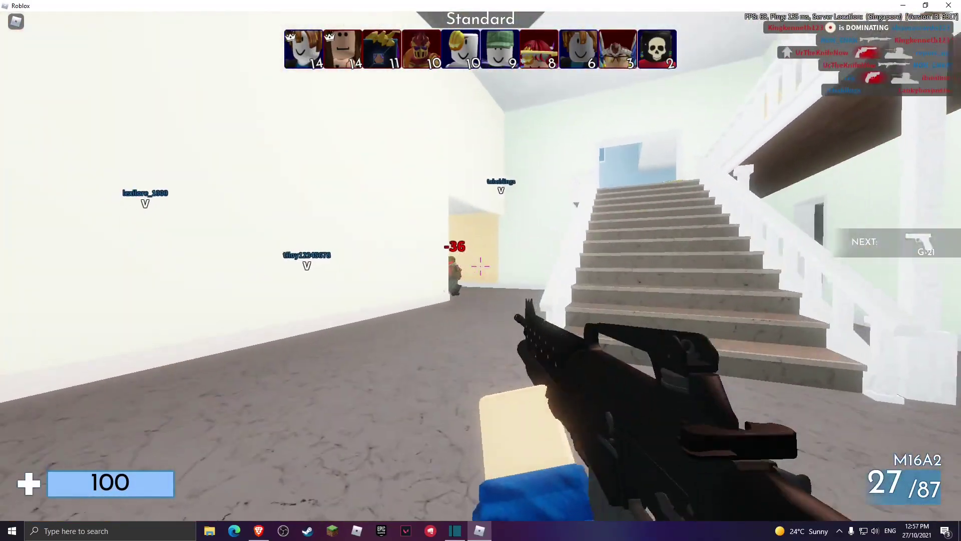
key(w)
click(481, 266)
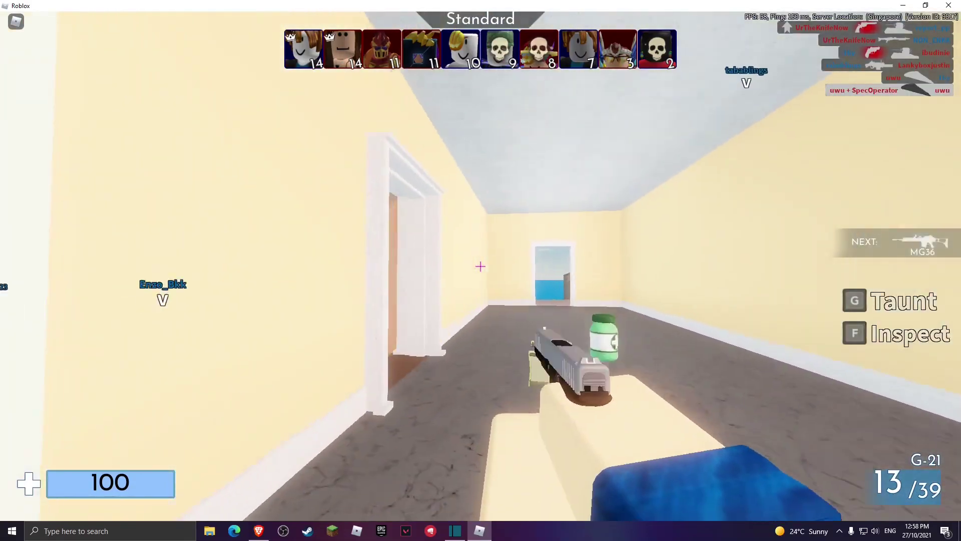
- Leave the yellow corridor, climb the wooden staircase and advance through the green corridor towards the open doorway
key(w)
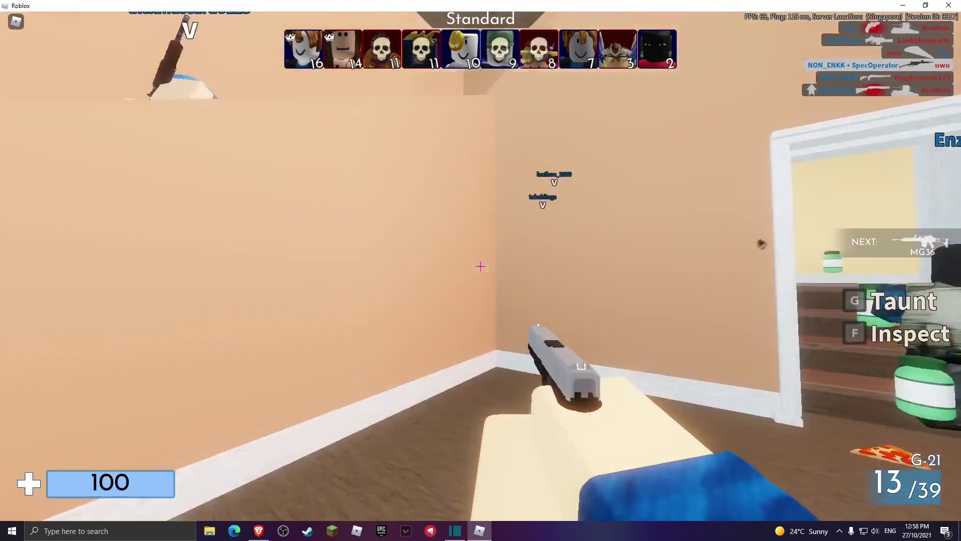
key(w)
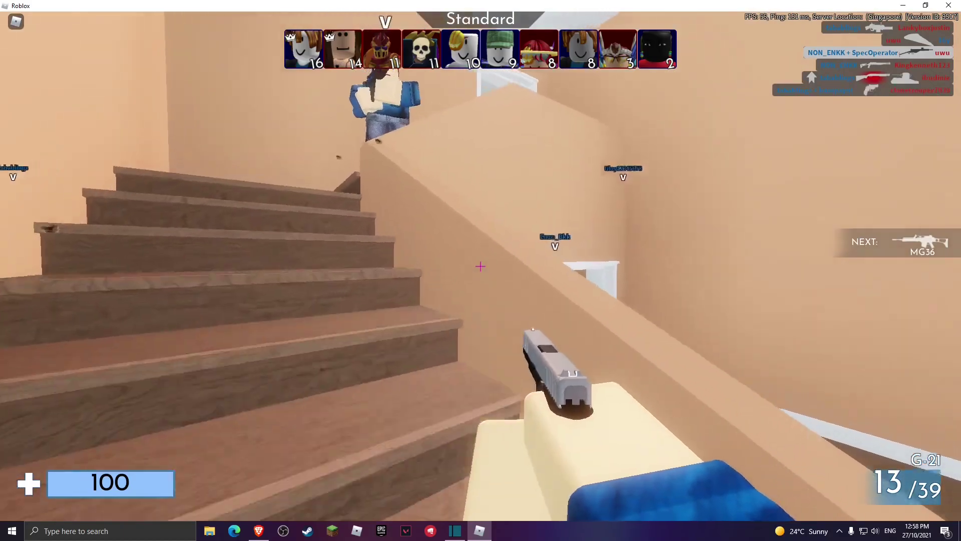
key(w)
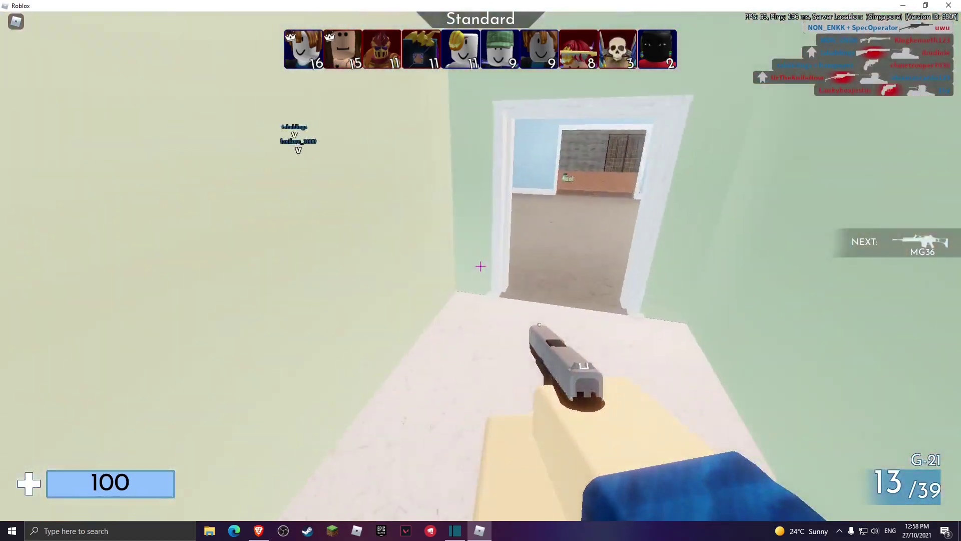
key(w)
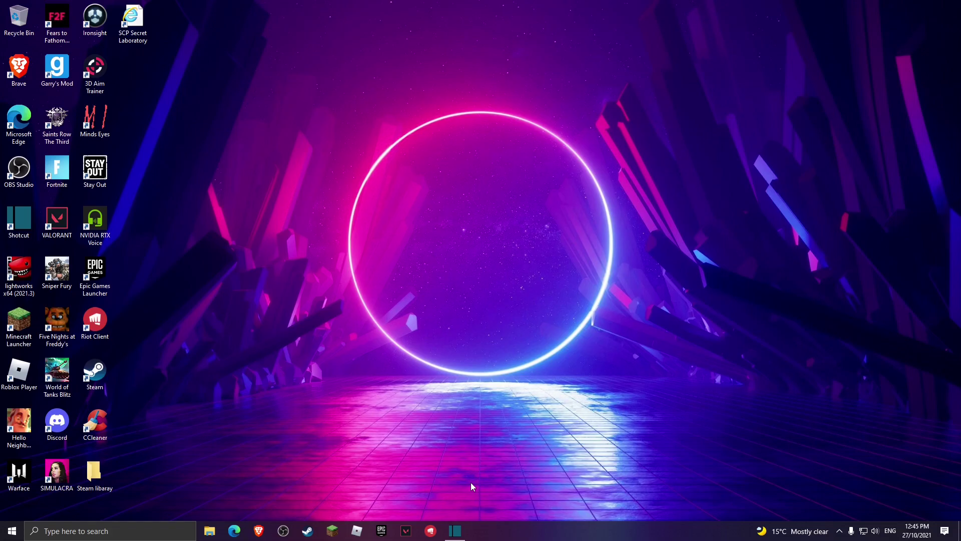
right_click(559, 534)
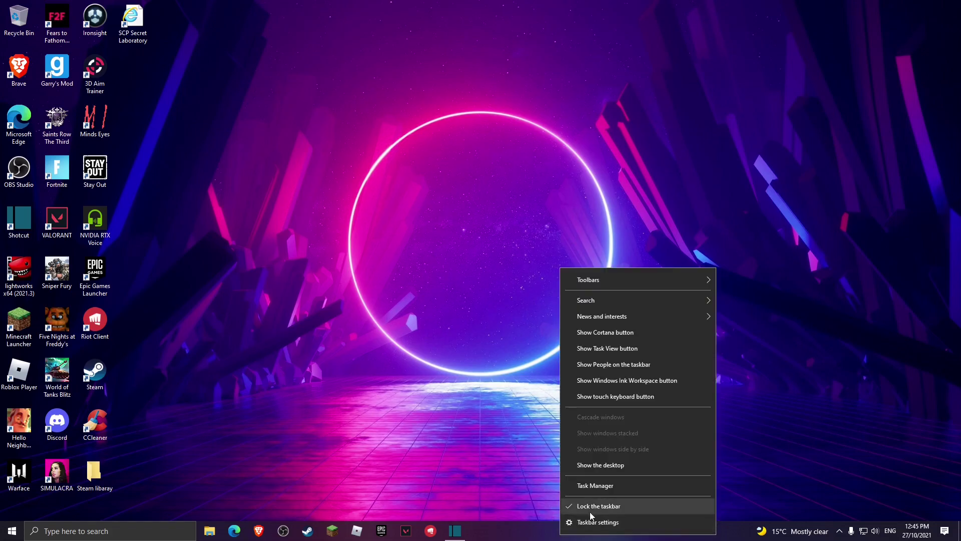
click(594, 486)
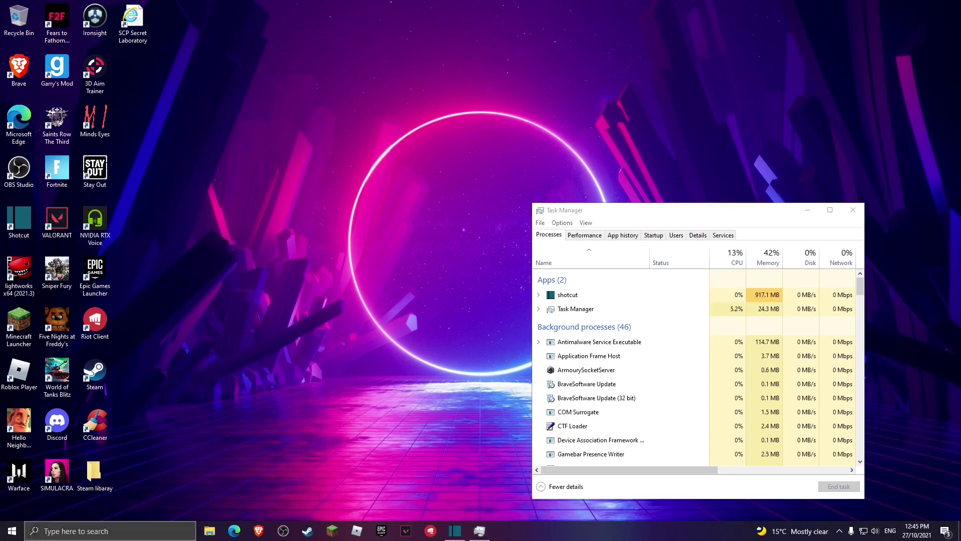
click(853, 210)
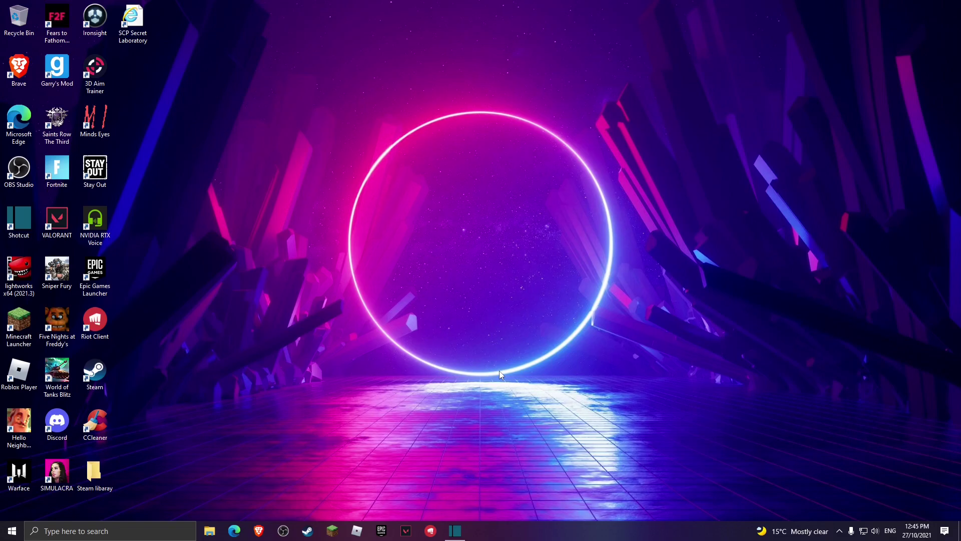
- Open Task Manager on the desktop, launch Roblox Player and minimize the Roblox window
key(ctrl+shift+Escape)
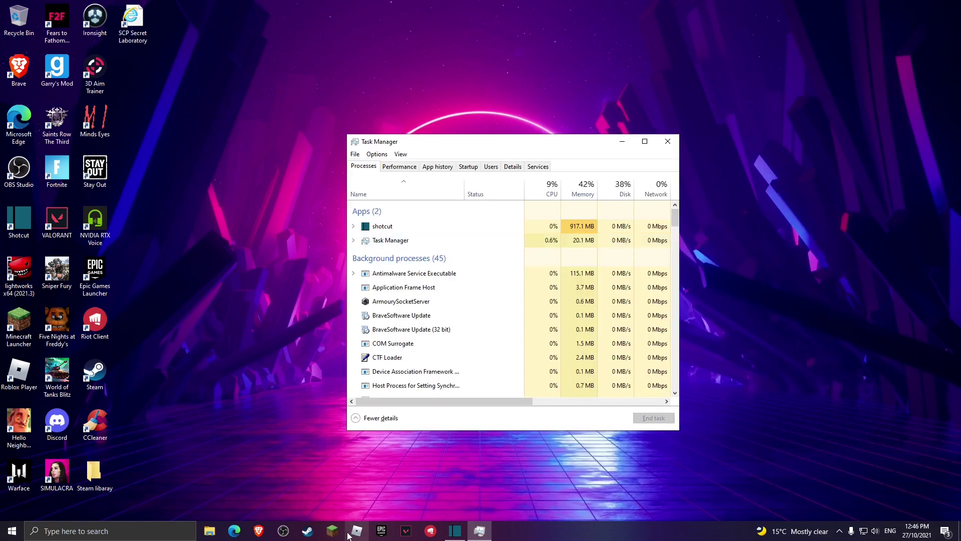
right_click(357, 531)
click(339, 495)
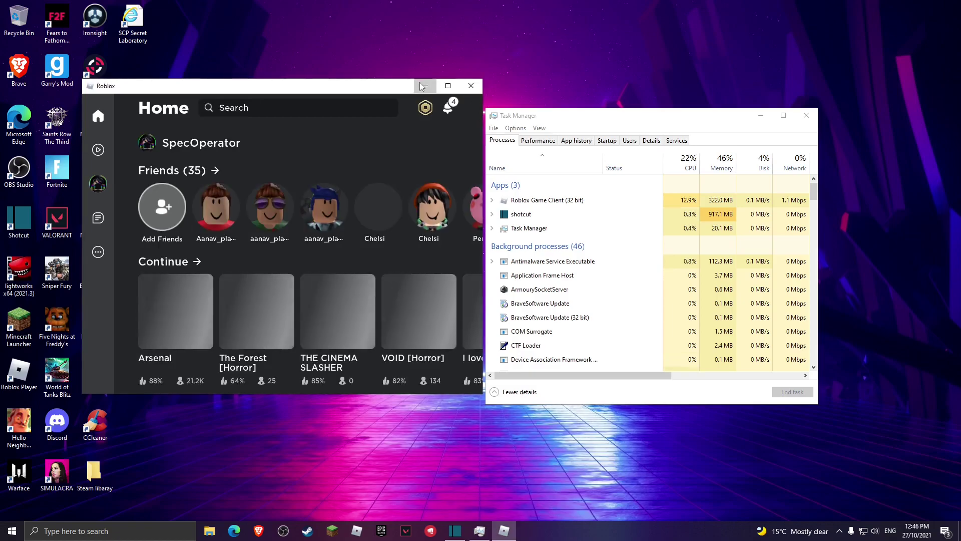
click(427, 85)
- Go from the Roblox Game Client (32 bit) process in Task Manager to its entry in the process details
drag(448, 106, 311, 112)
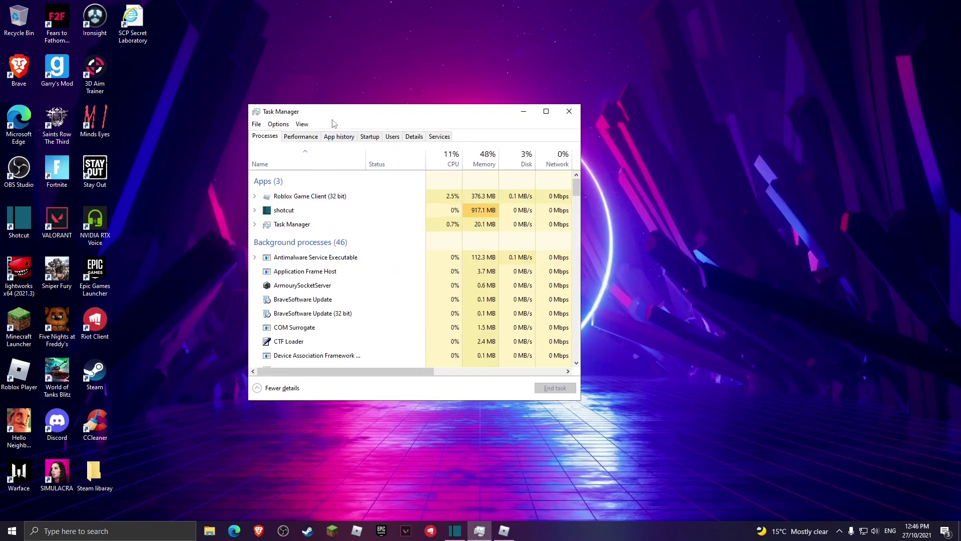
drag(464, 105, 464, 115)
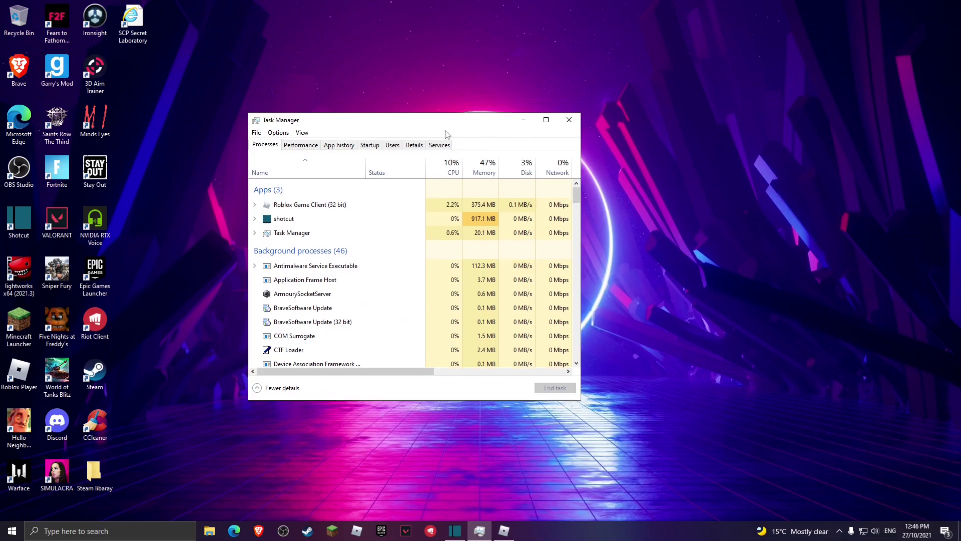
right_click(258, 211)
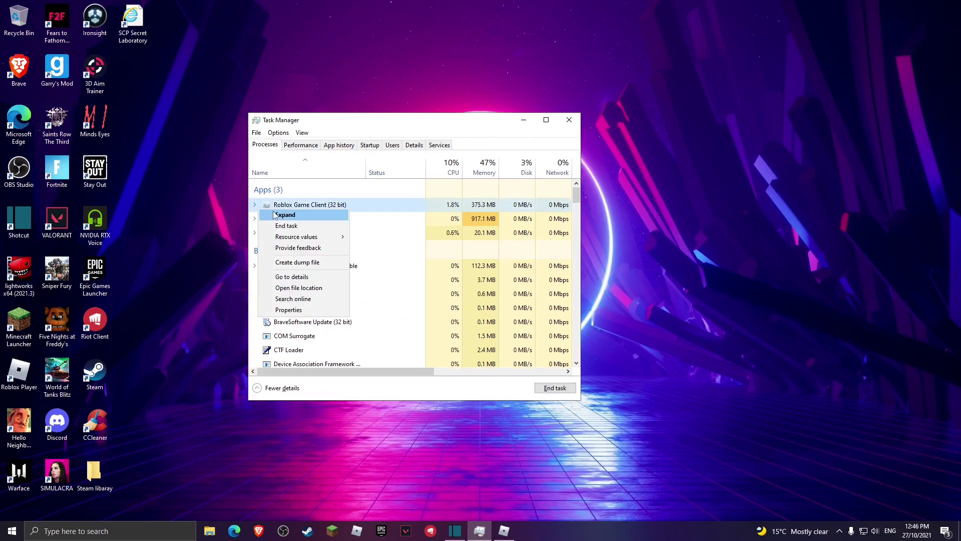
click(301, 282)
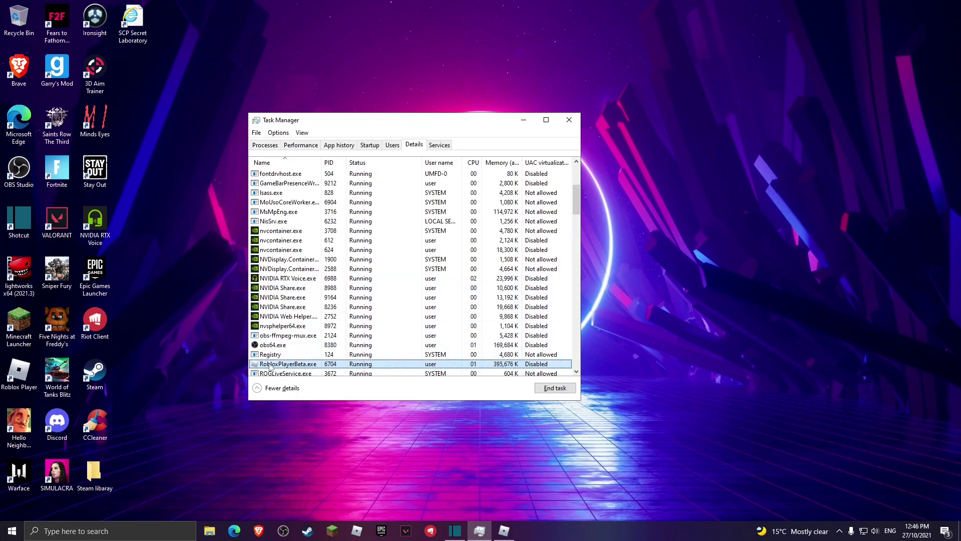
- Set the processor affinity of RobloxPlayerBeta.exe to all processors
right_click(270, 366)
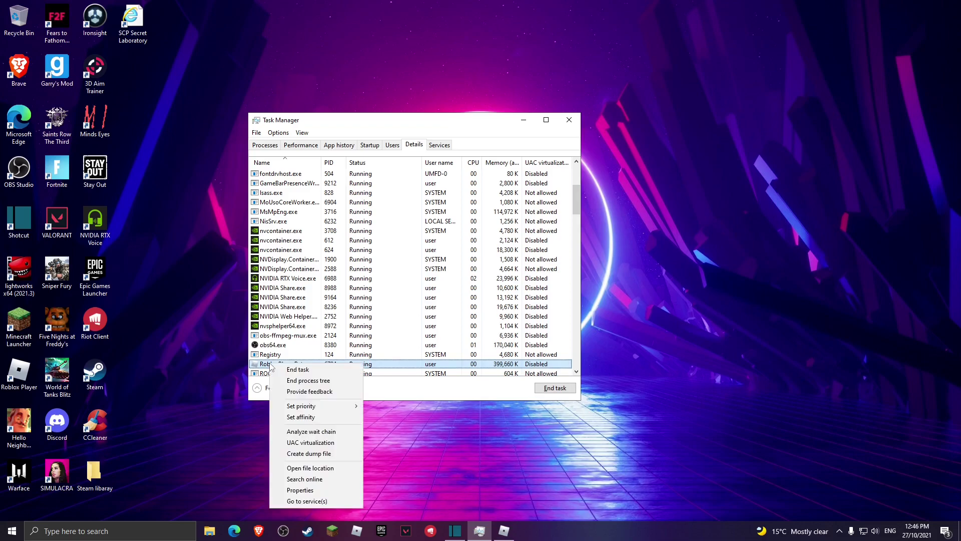
click(349, 423)
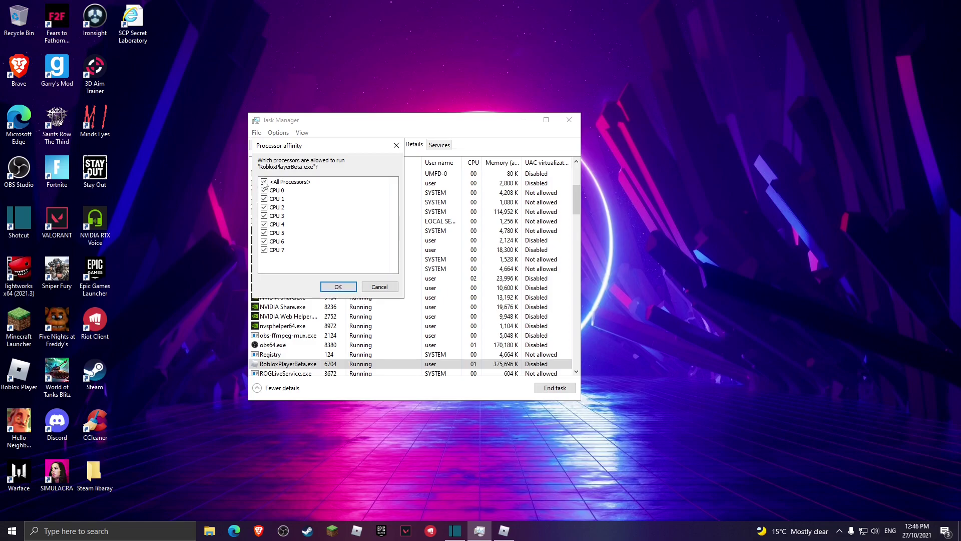
click(339, 287)
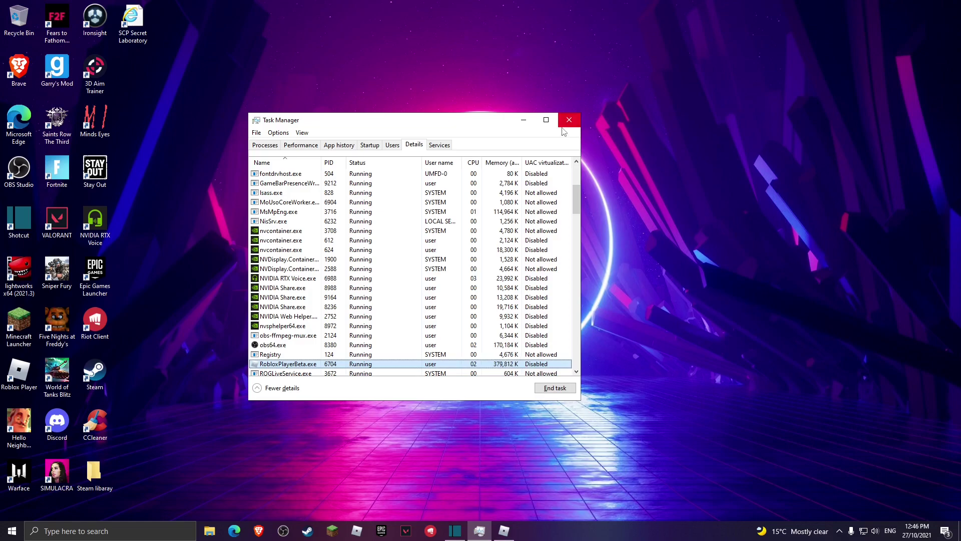
- Examine the priority options for RobloxPlayerBeta.exe without choosing one and close Task Manager
right_click(283, 363)
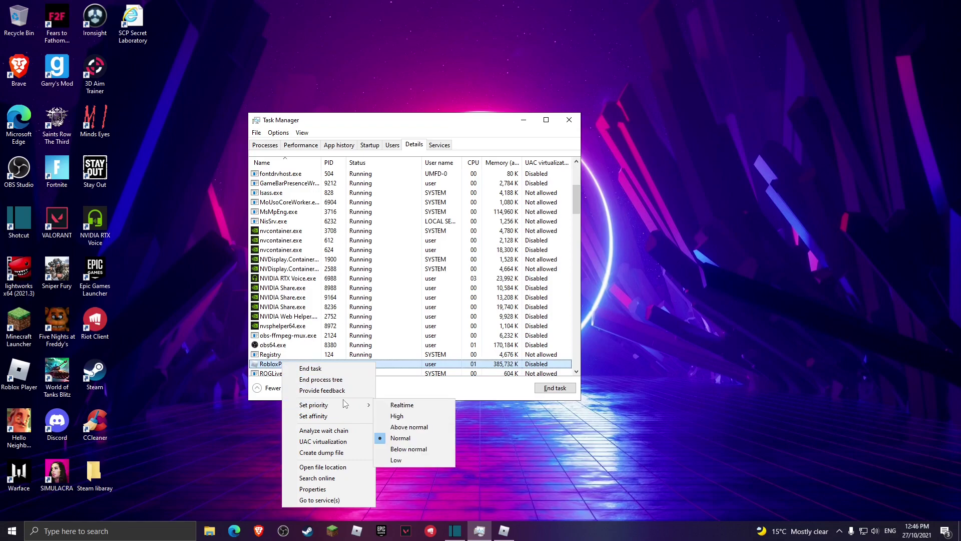
mouse_move(347, 410)
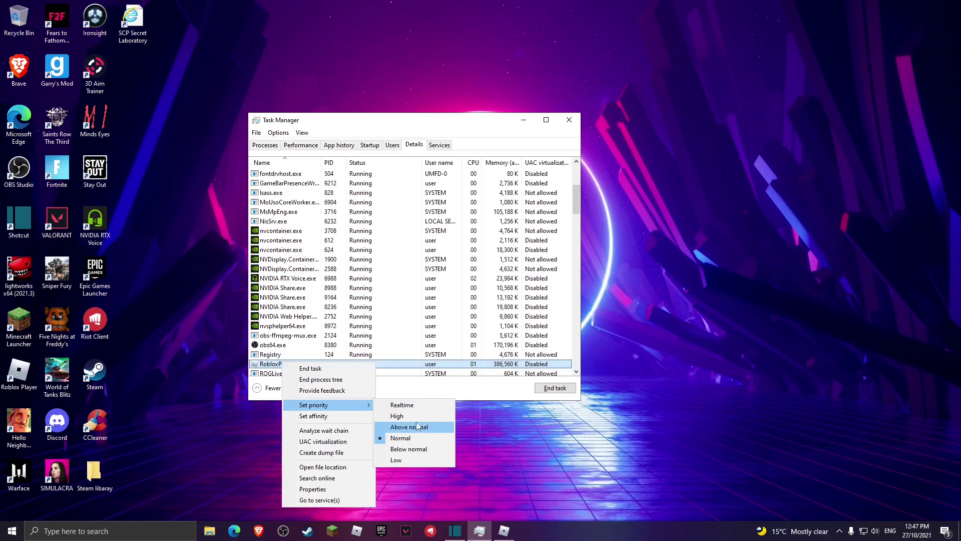
click(472, 436)
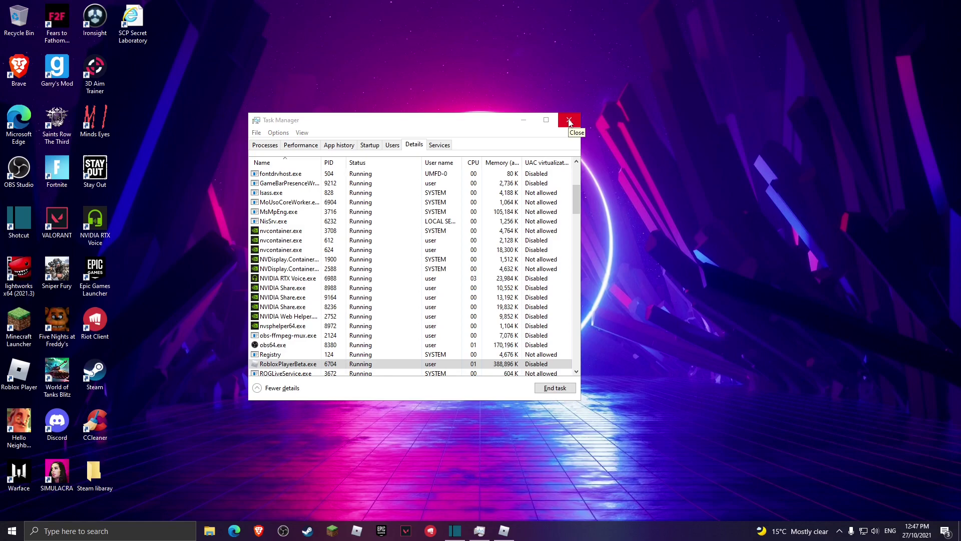
click(570, 121)
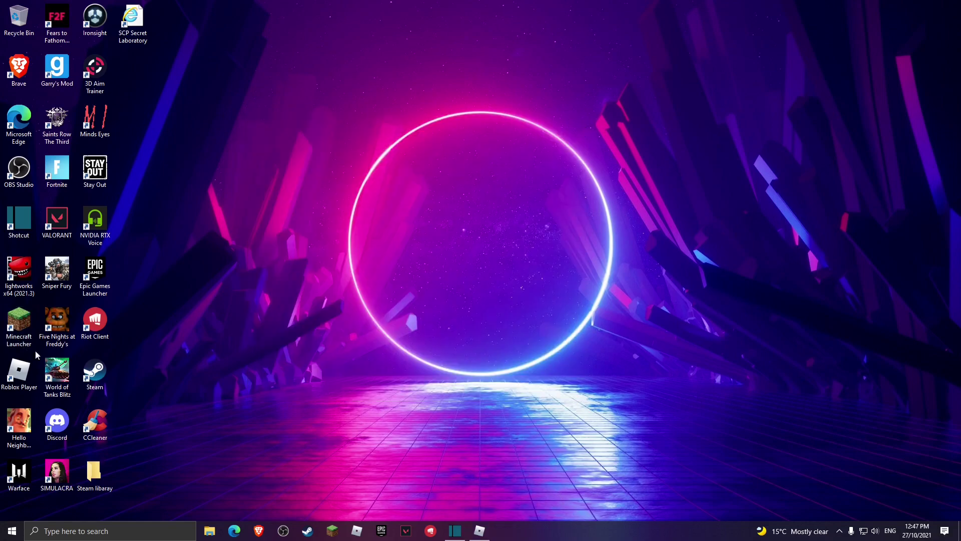
- Open the file location of the Roblox Player shortcut and go to its PlatformContent > pc > textures folder
right_click(18, 370)
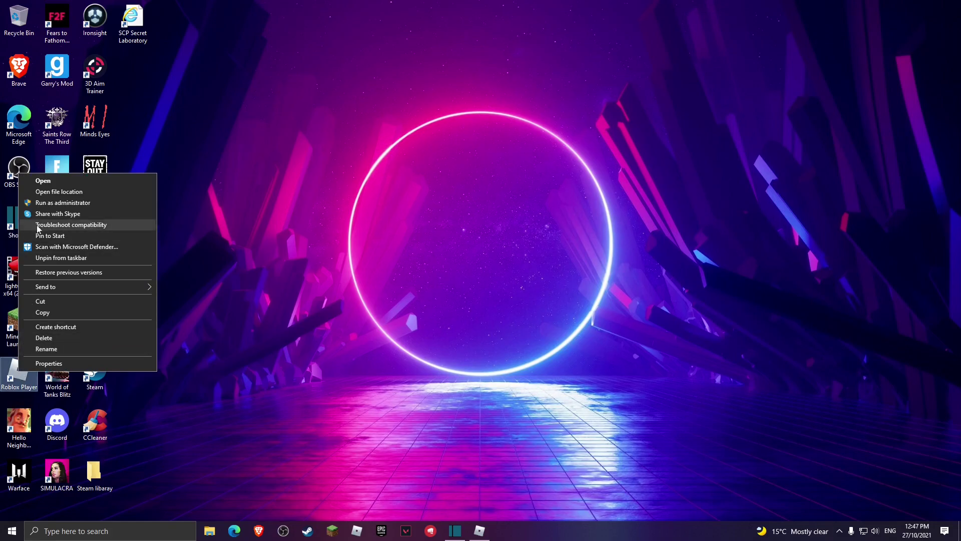
click(36, 192)
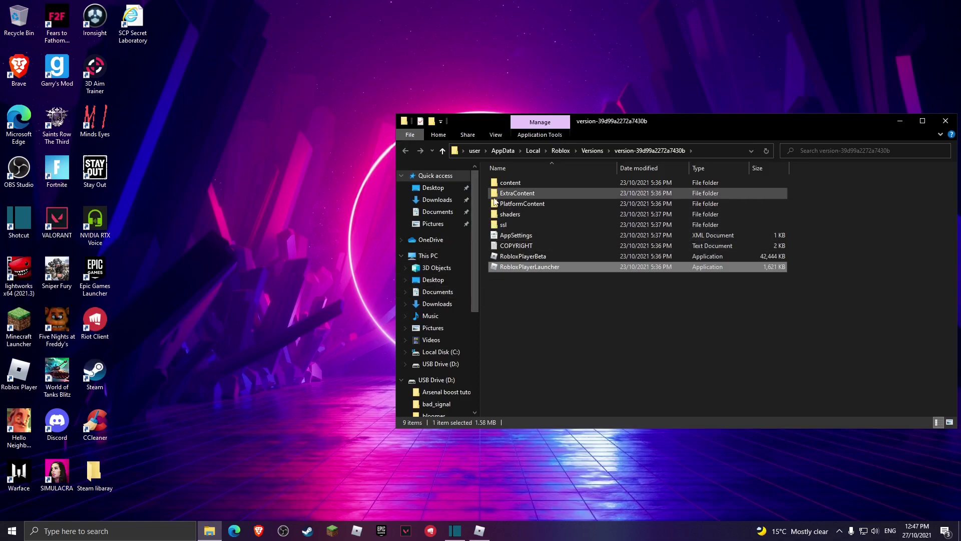
right_click(494, 203)
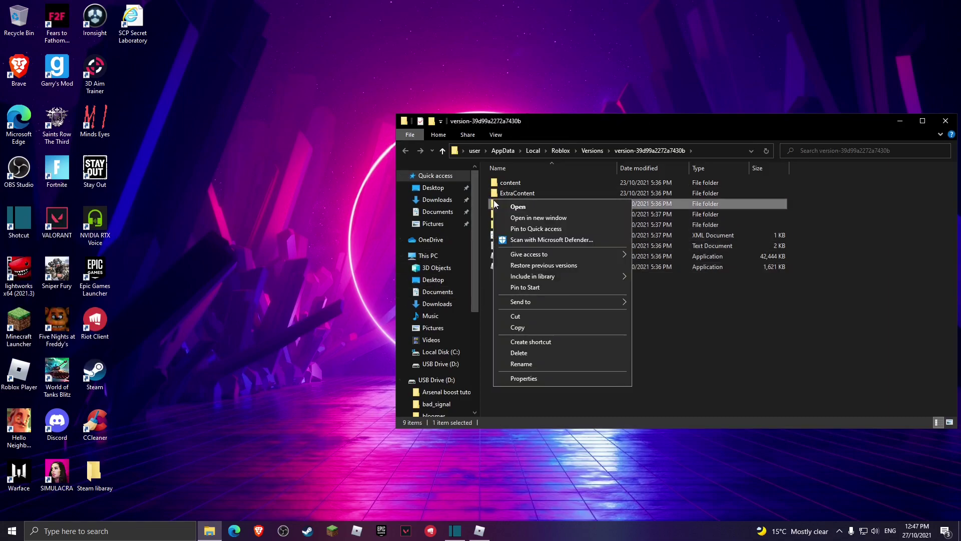
click(506, 206)
right_click(495, 182)
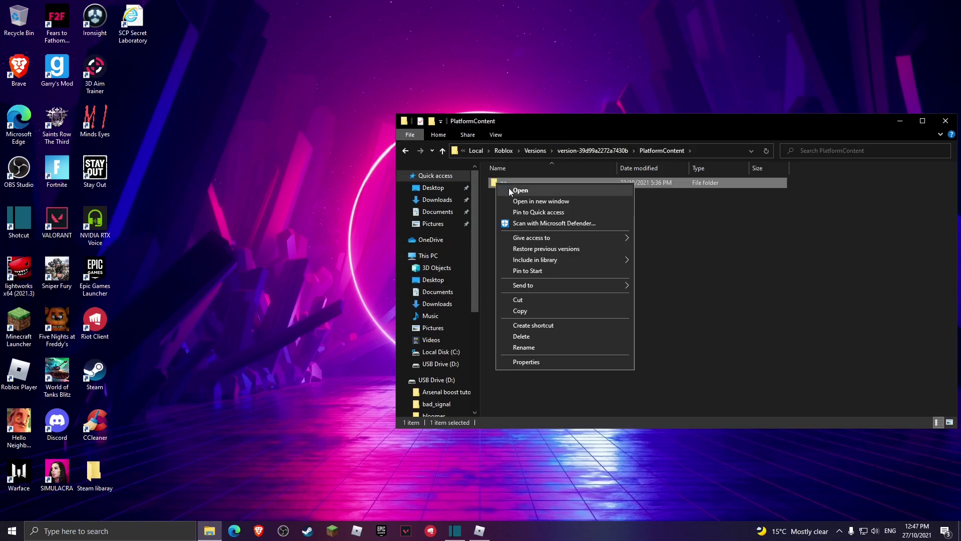
click(509, 187)
right_click(489, 208)
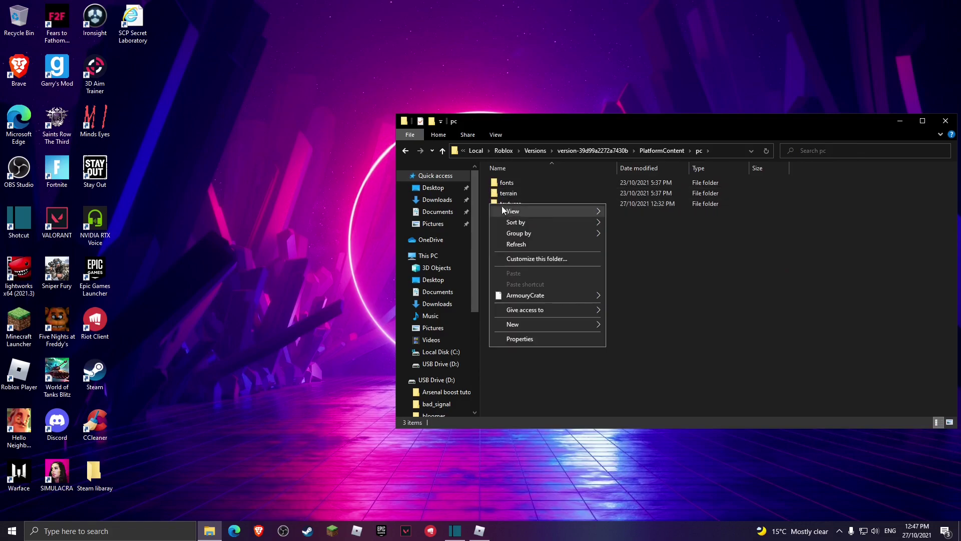
right_click(498, 204)
click(504, 207)
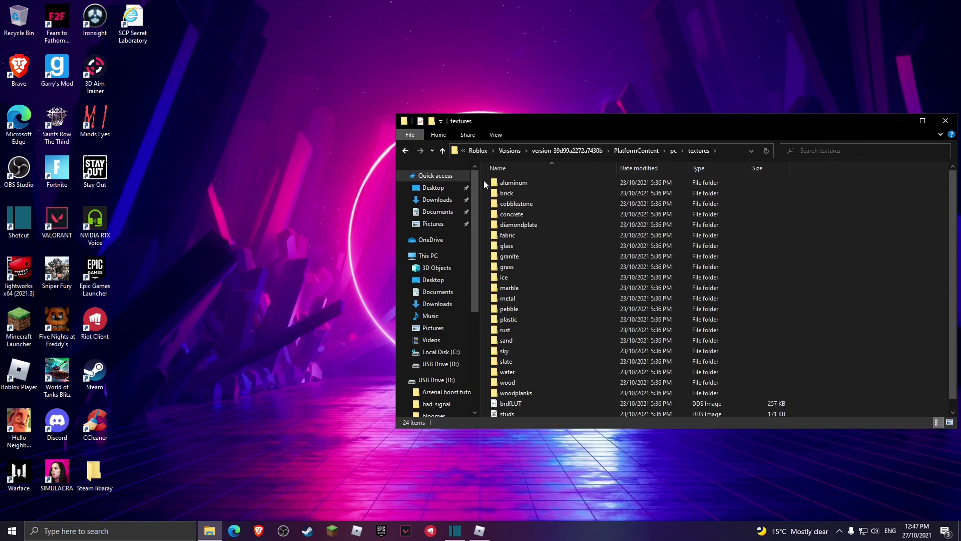
- Select the texture folders from aluminum to woodplanks, look at the actions available for them and dismiss the selection
scroll(488, 181, up, 1)
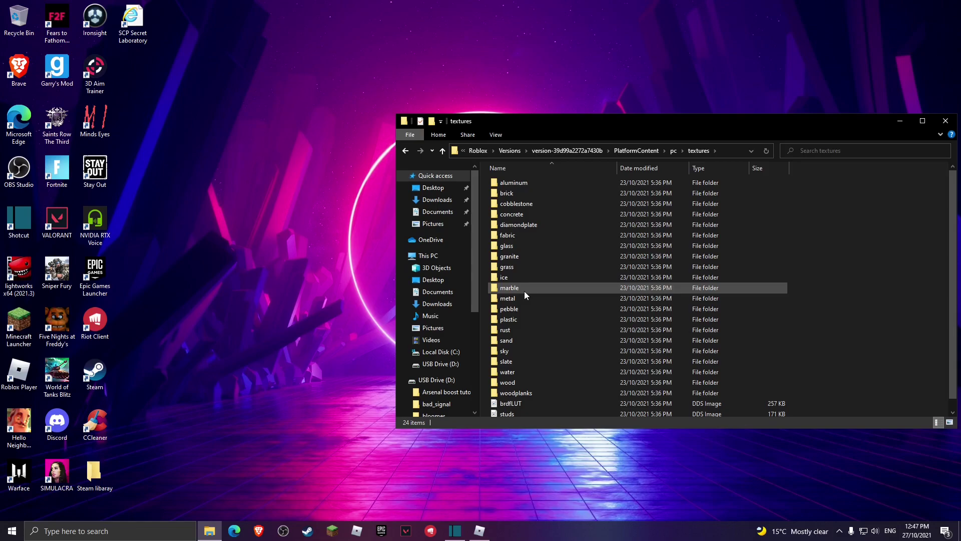
scroll(674, 300, down, 1)
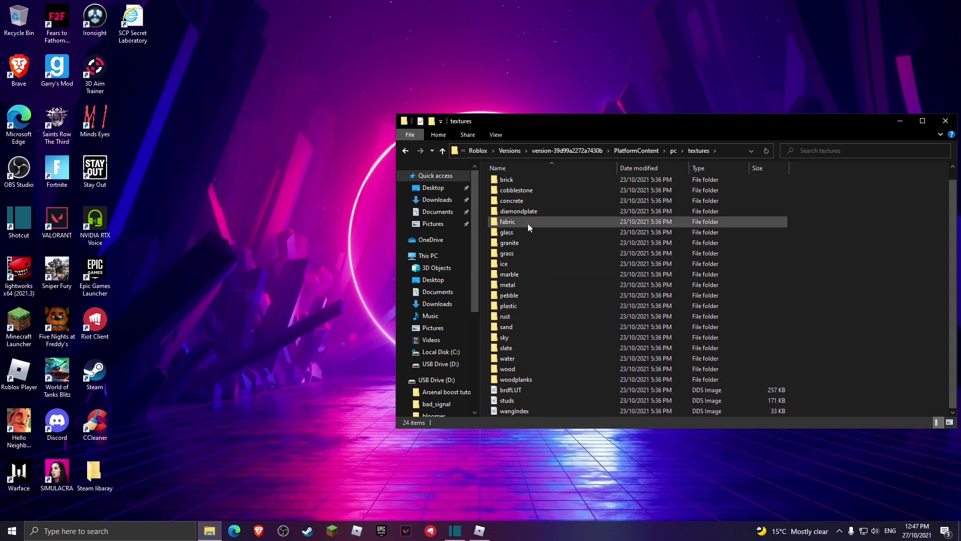
scroll(520, 230, up, 1)
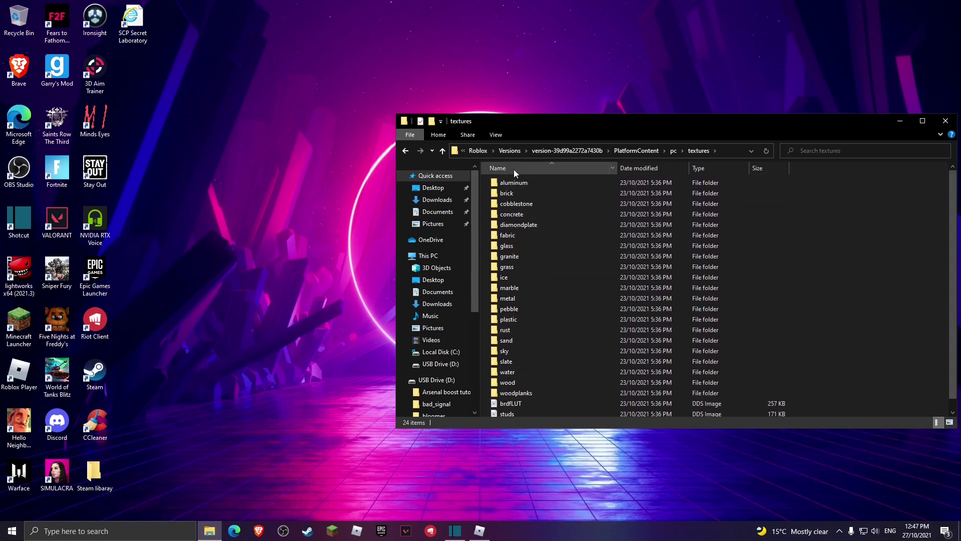
drag(511, 183, 700, 400)
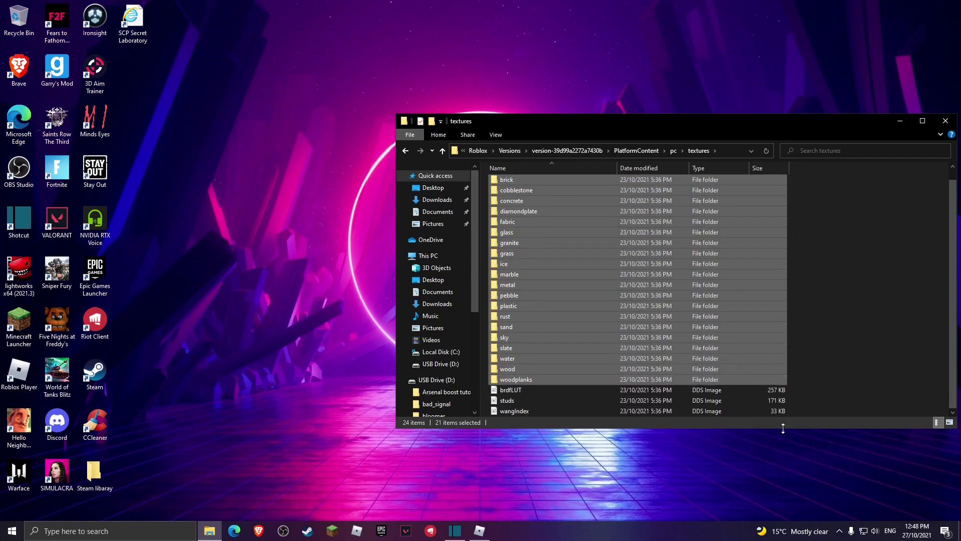
scroll(694, 360, up, 1)
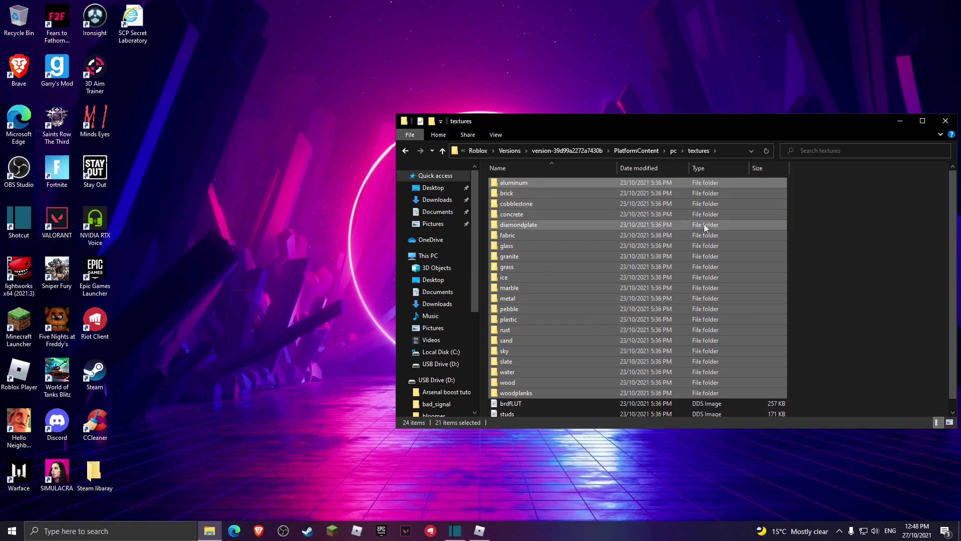
right_click(617, 233)
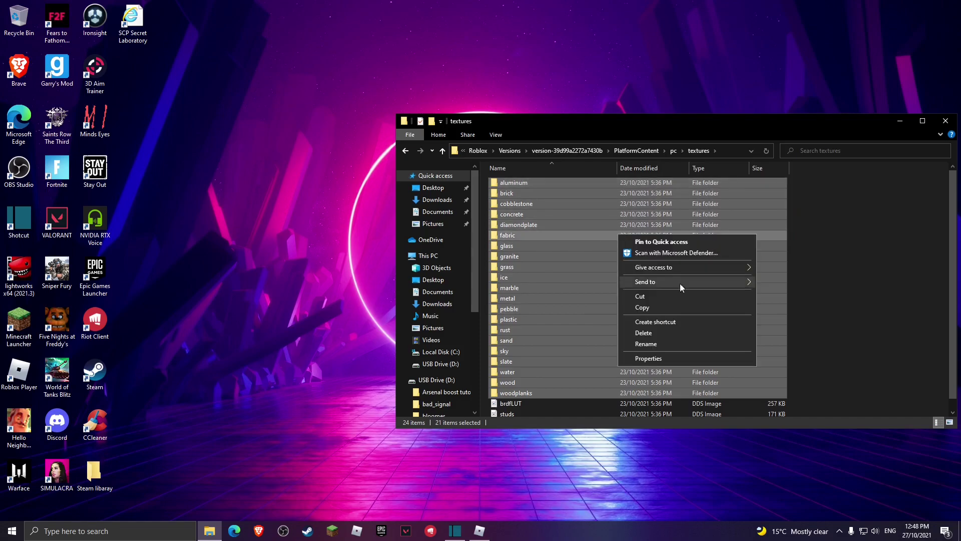
click(896, 250)
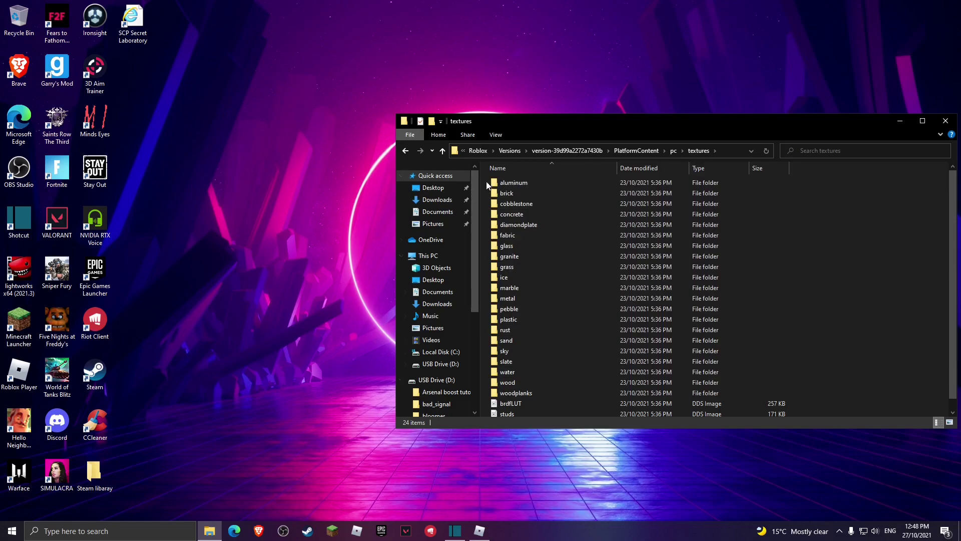
- Mark the range of texture folders once more, clear the selection and close the textures folder window
drag(485, 178, 812, 388)
click(881, 363)
click(944, 122)
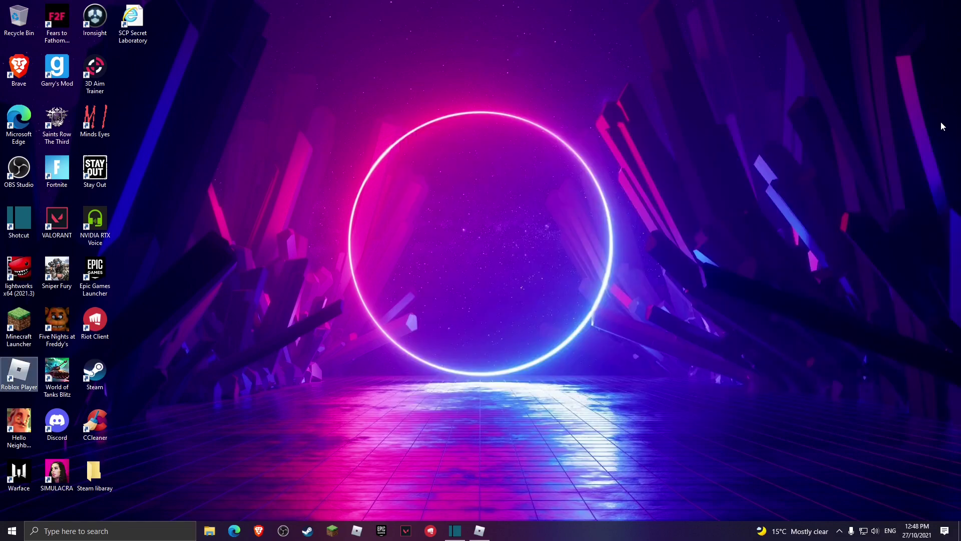